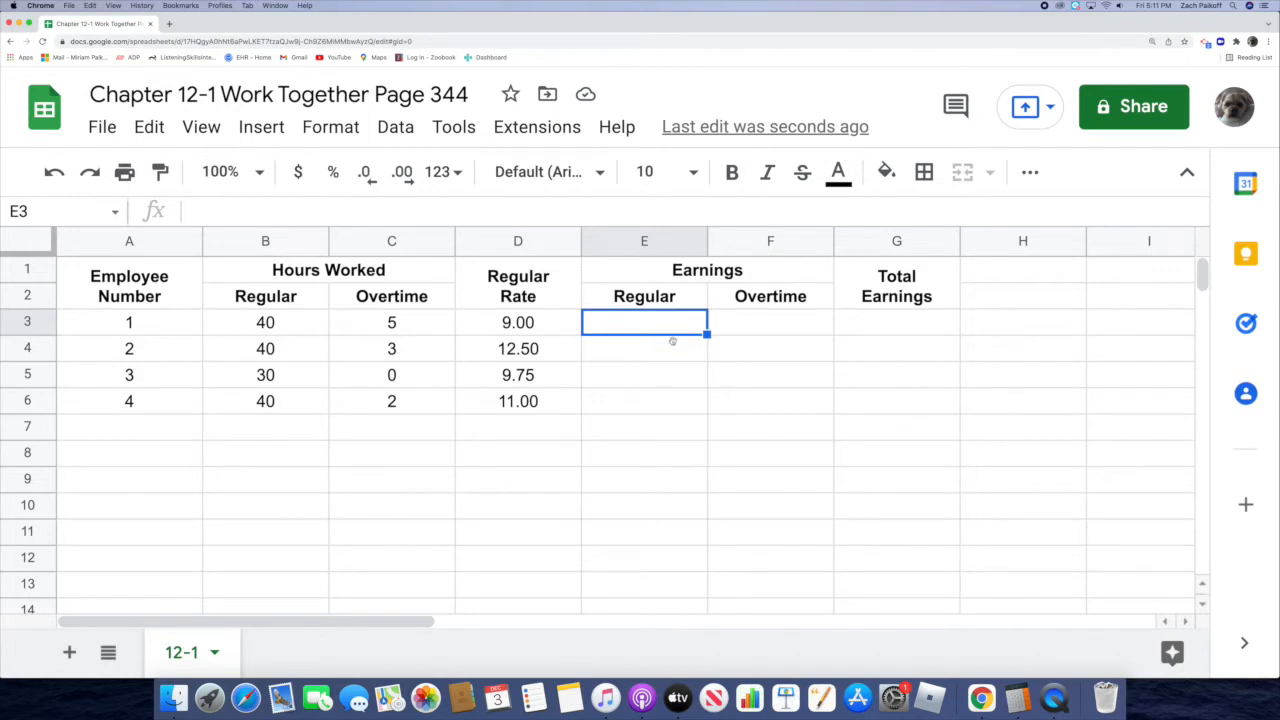
Multiply 40 by 9.00 in Calculator and enter 360 as employee 1's regular earnings in E3 of the Google Sheet.
left_click(1018, 698)
type("40")
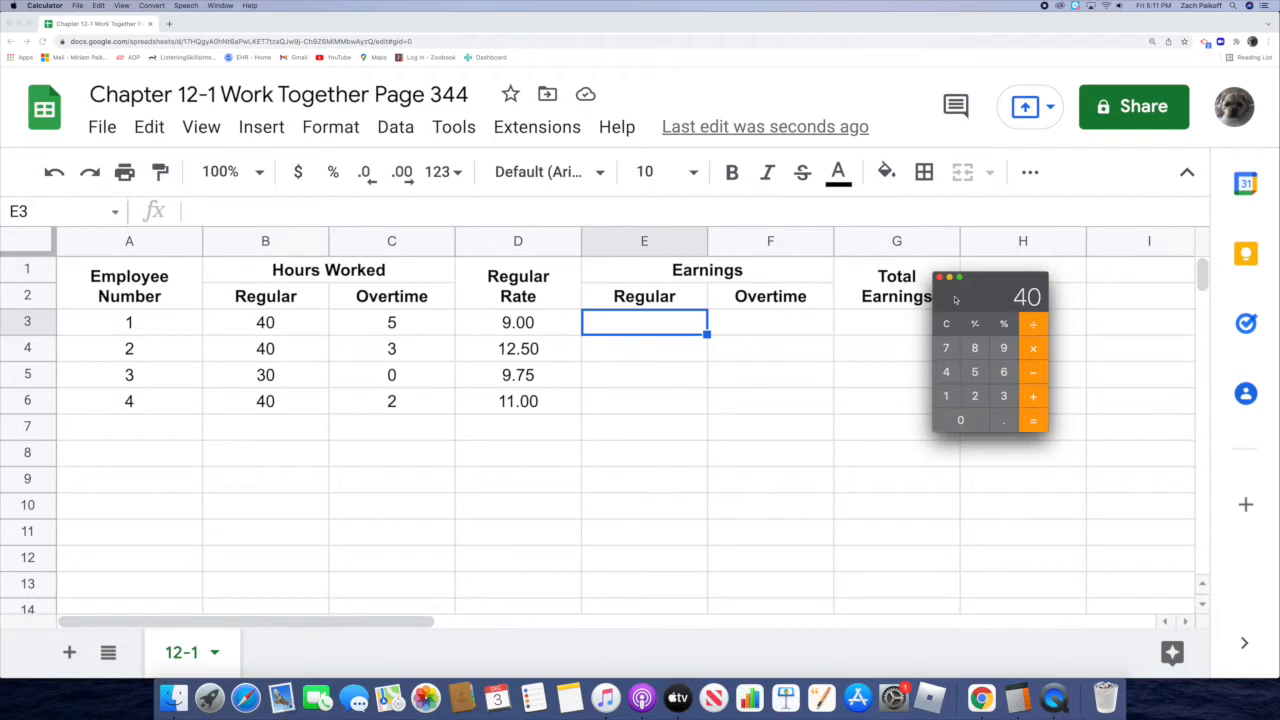
key("asterisk")
type("9.00")
key("Return")
left_click(647, 321)
type("360")
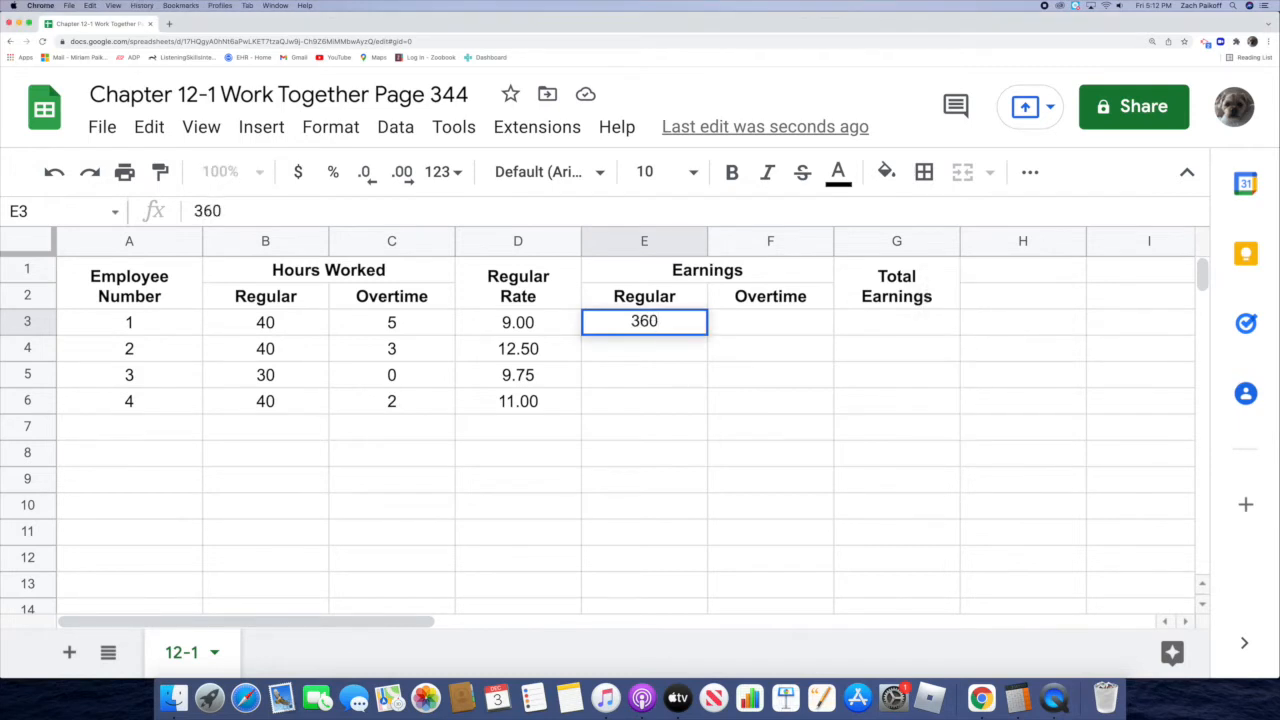
key("Return")
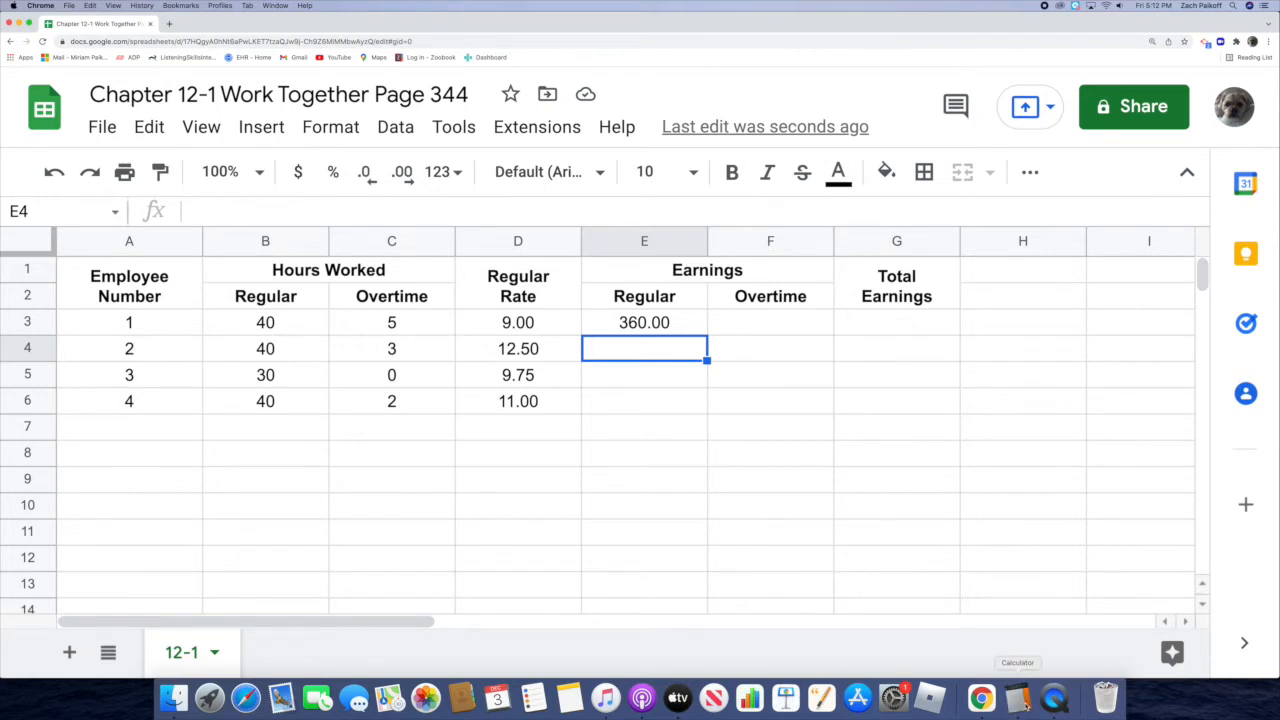
Multiply 40 by 12.50 in Calculator and enter 500 as employee 2's regular earnings in cell E4 of the sheet.
left_click(1018, 697)
left_click(946, 324)
key("4")
key("0")
key("asterisk")
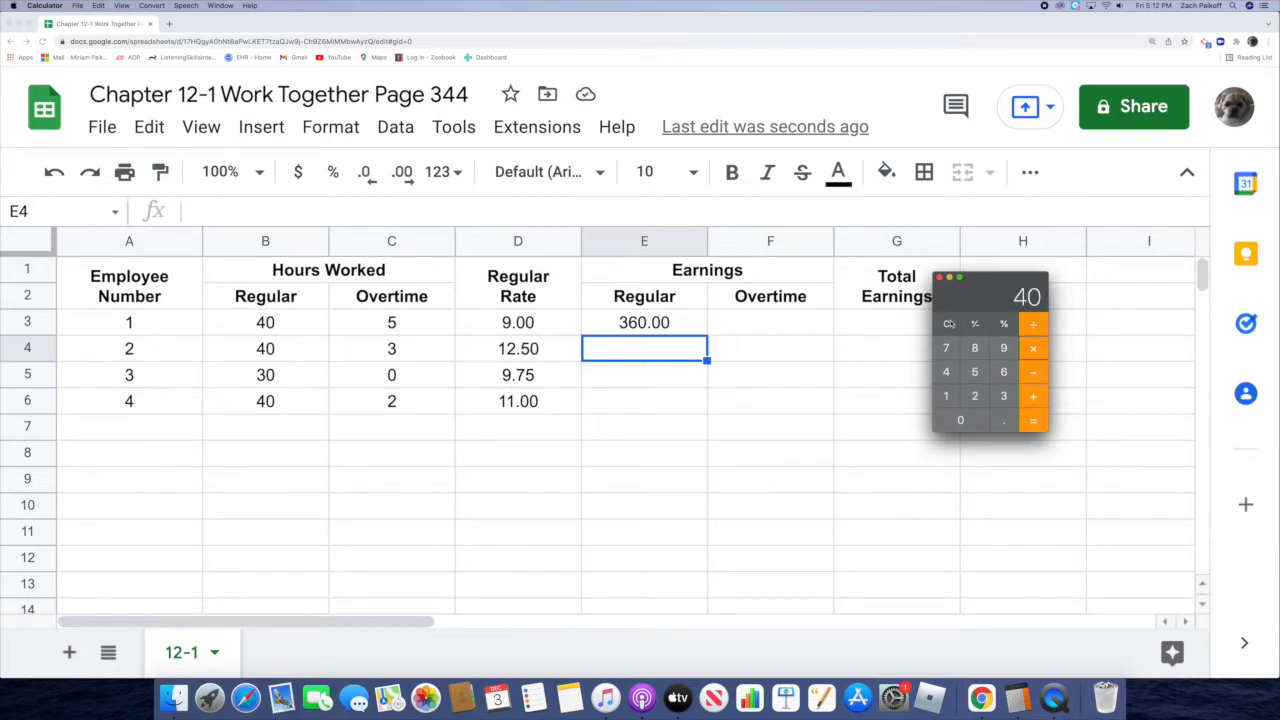
type("12.50")
key("Return")
double_click(660, 347)
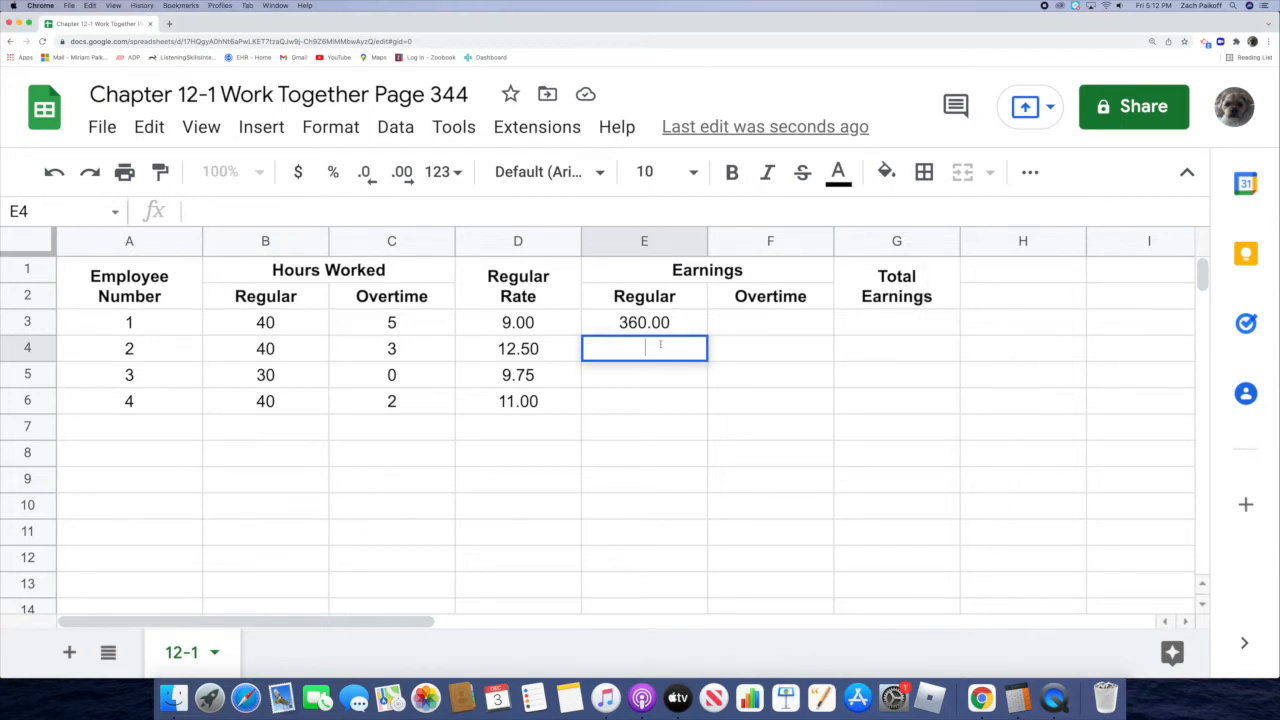
type("500")
key("Return")
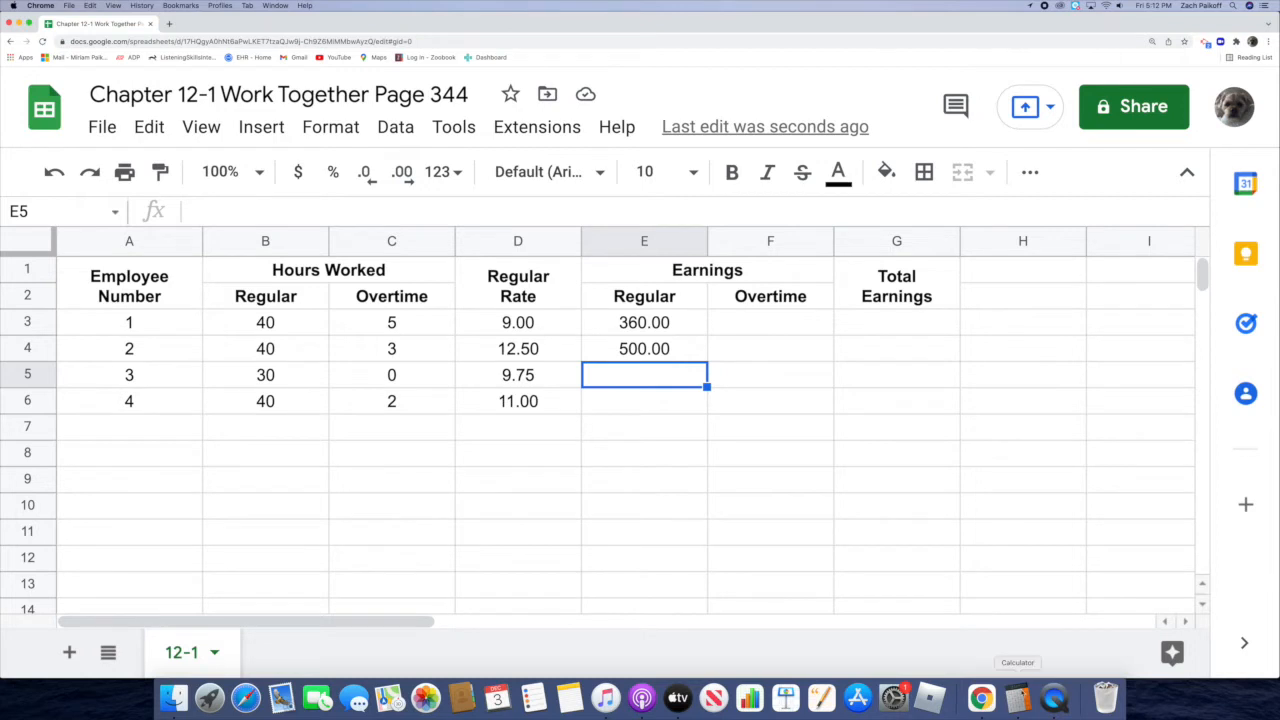
Multiply 30 by 9.75 in Calculator and enter 292.50 as employee 3's regular earnings in cell E5 of the sheet.
left_click(1018, 698)
left_click(946, 322)
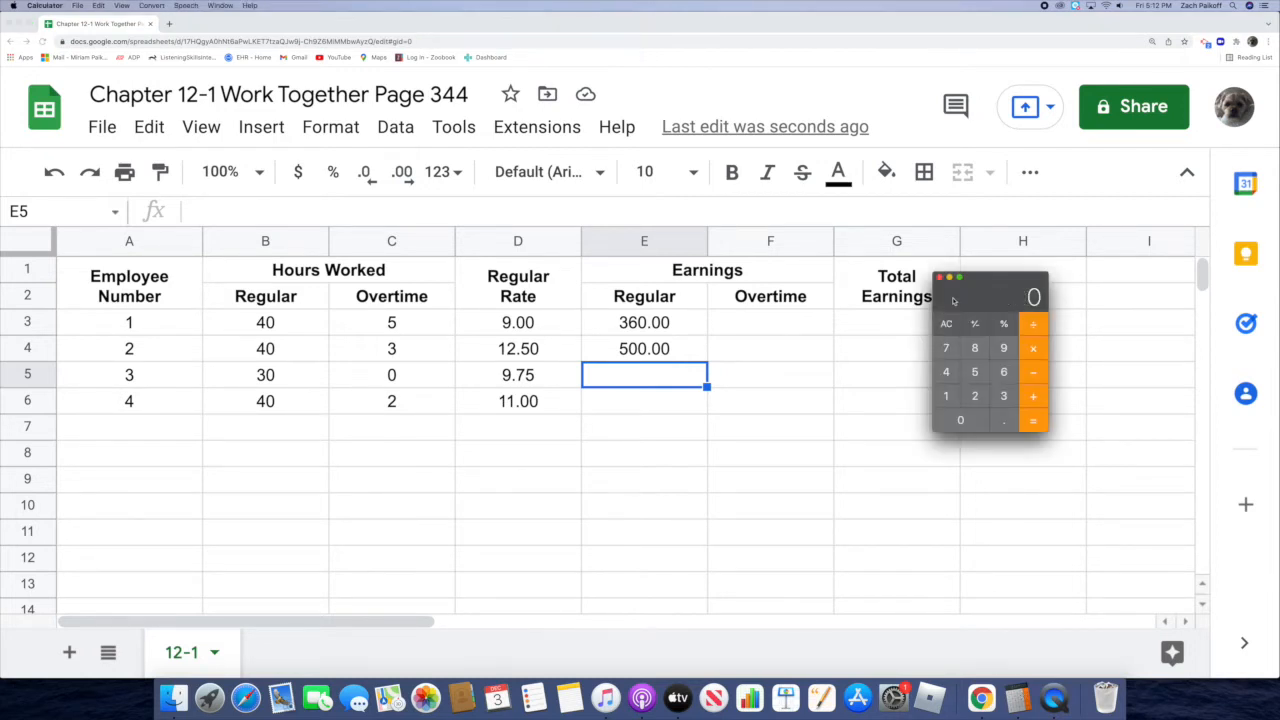
type("30")
type("9.75")
key("Return")
left_click(648, 375)
type("292.50")
key("Return")
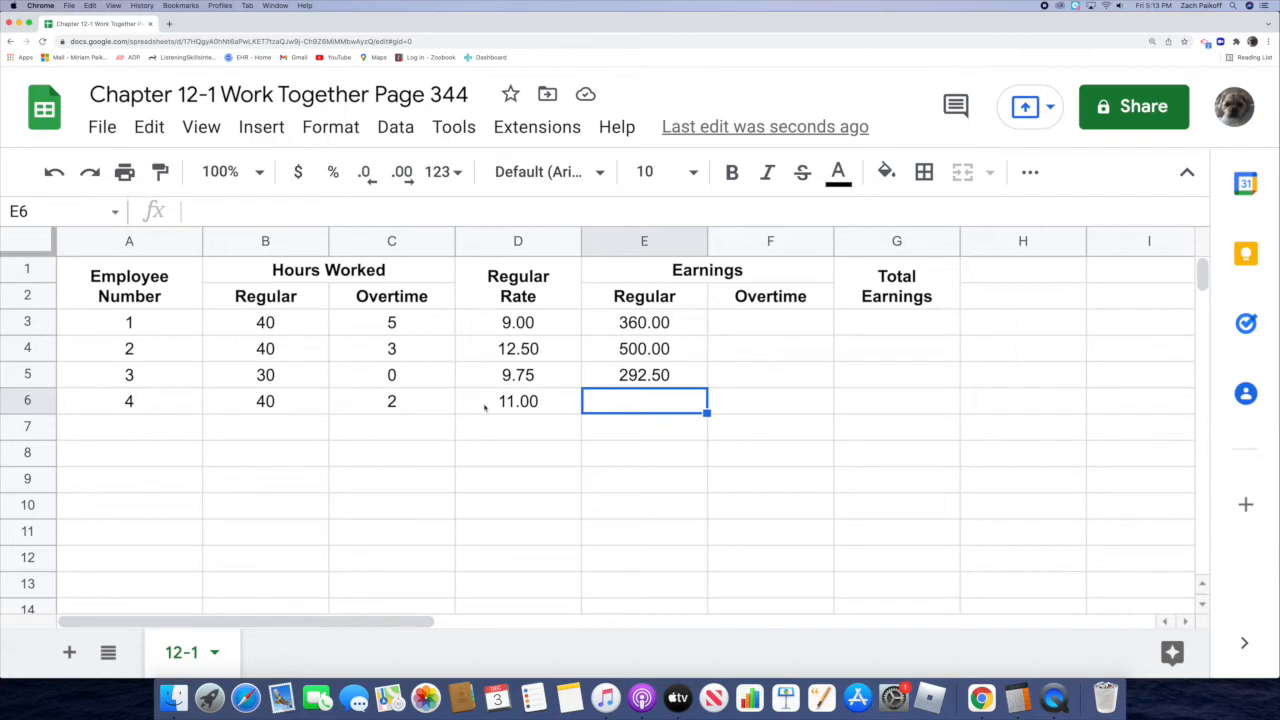
Multiply 40 by 11.00 in Calculator and enter 440 as employee 4's regular earnings in cell E6 of the sheet.
left_click(1017, 697)
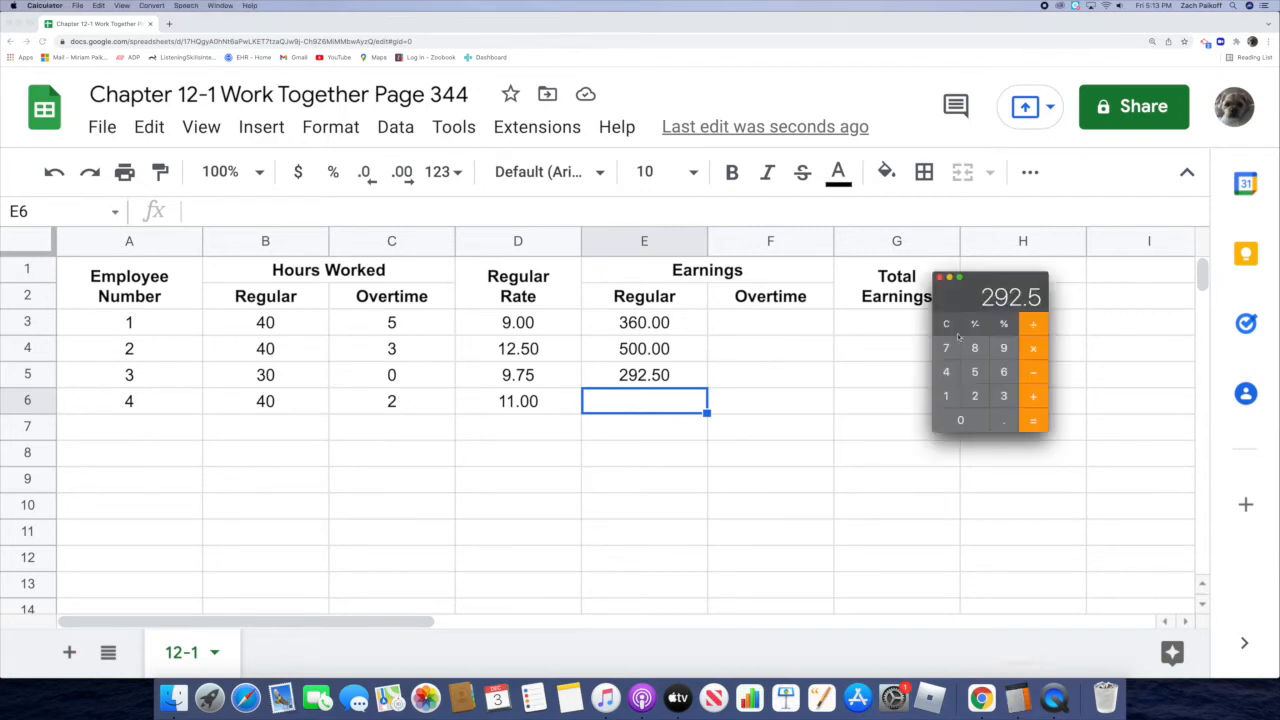
left_click(950, 324)
type("40*")
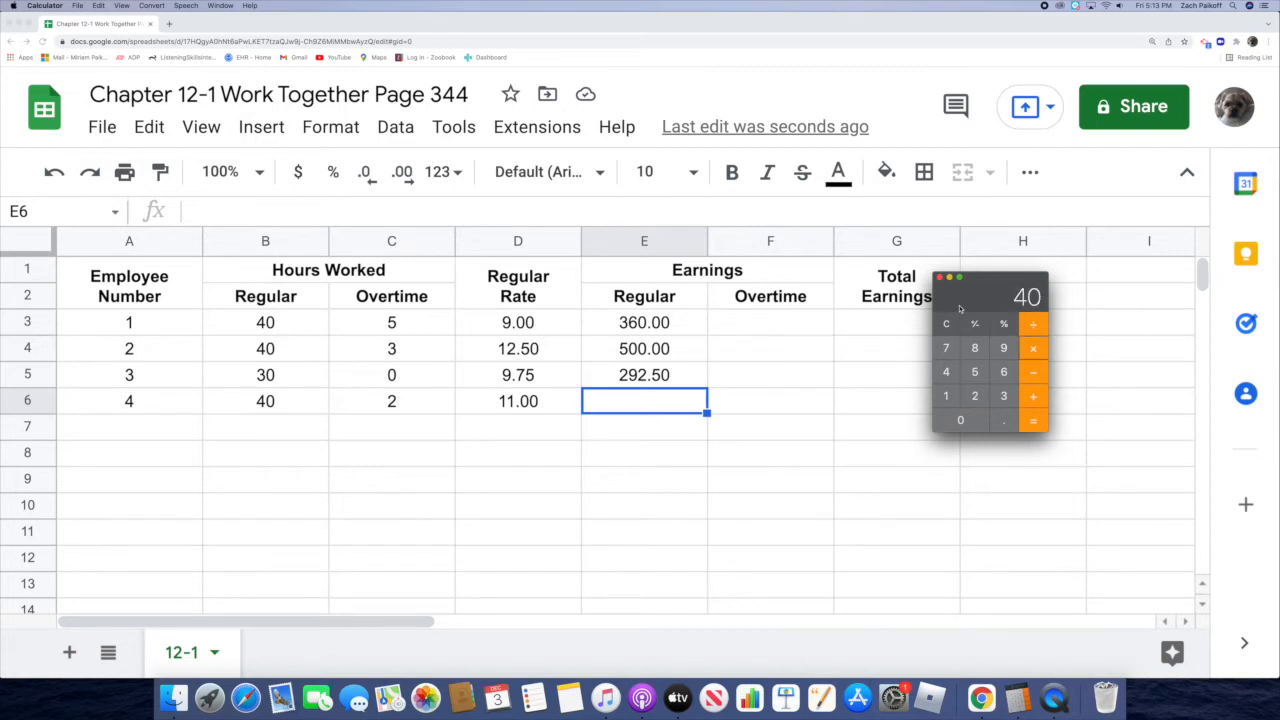
type("11.00")
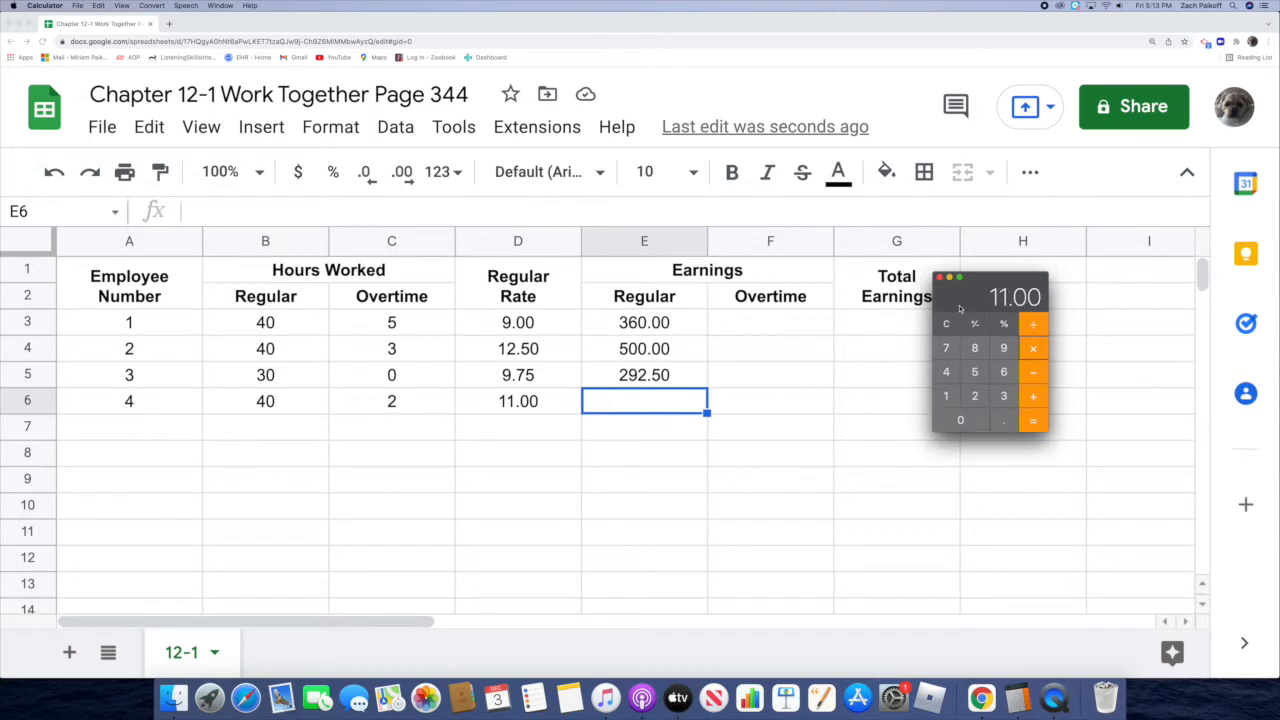
key("Return")
left_click(657, 400)
type("440")
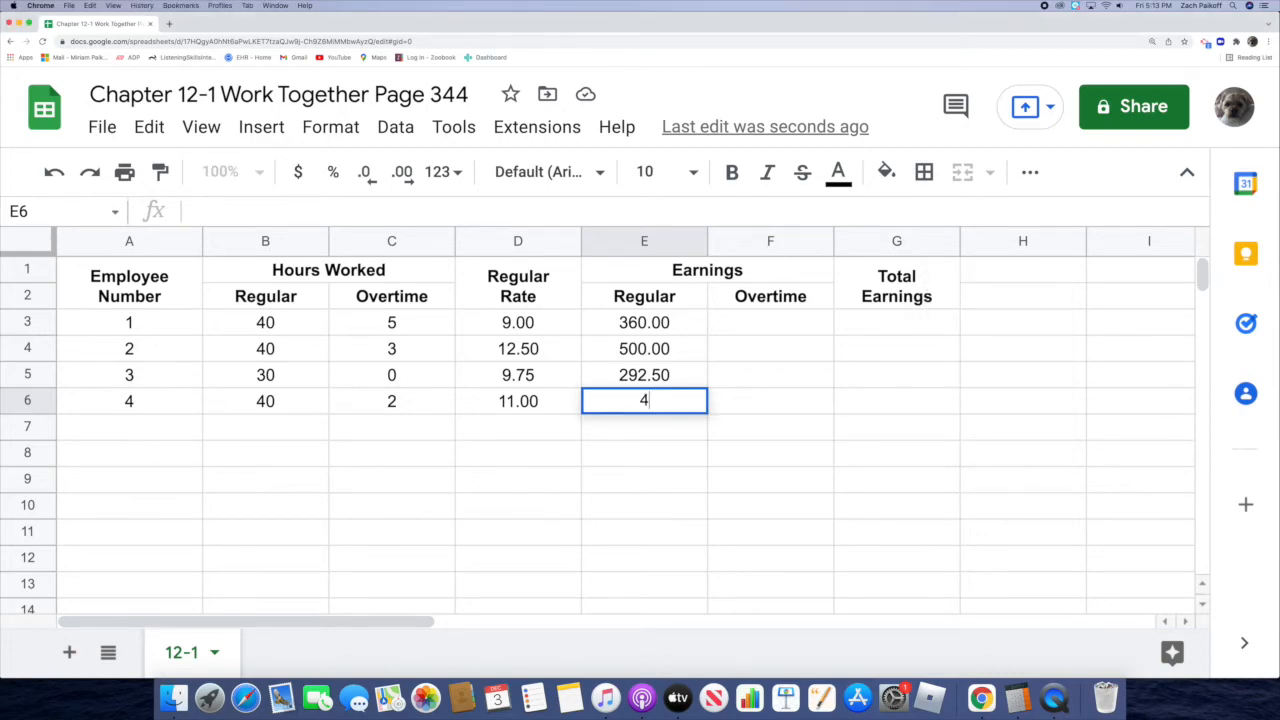
key("Return")
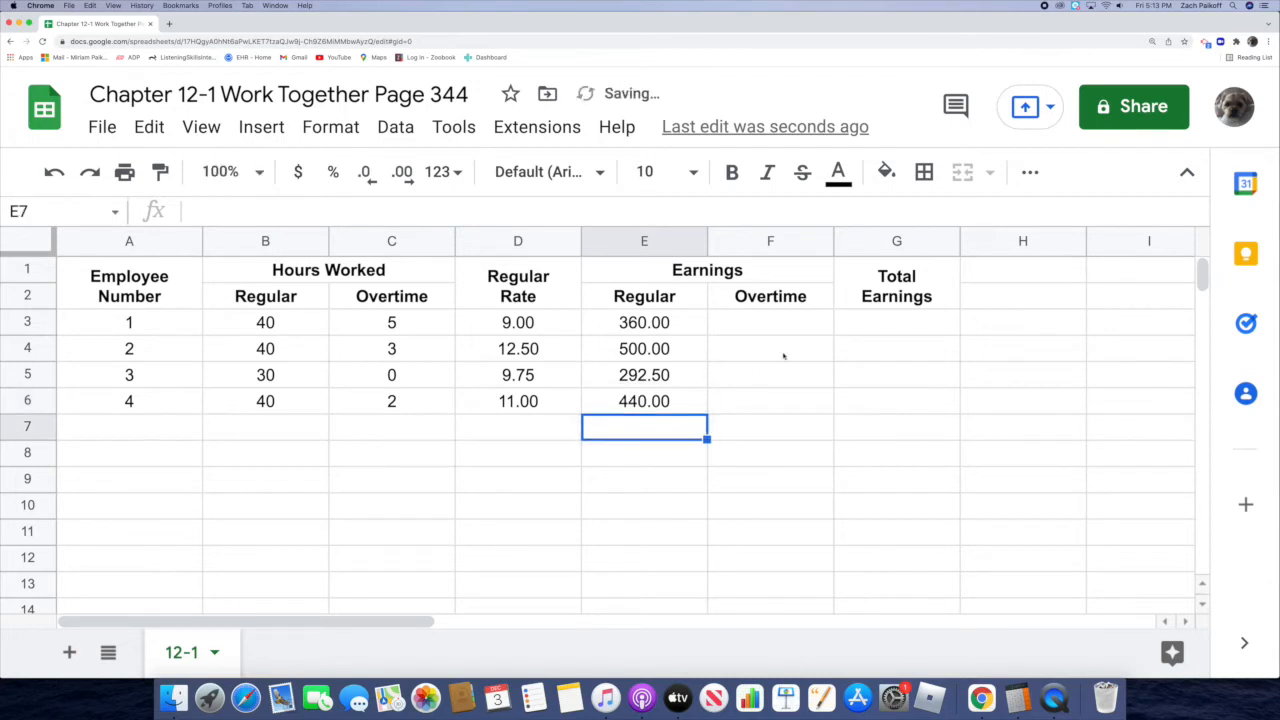
Compute 9.00 × 1.5 × 5 in Calculator and enter 67.50 as employee 1's overtime earnings in cell F3 of the sheet.
left_click(769, 323)
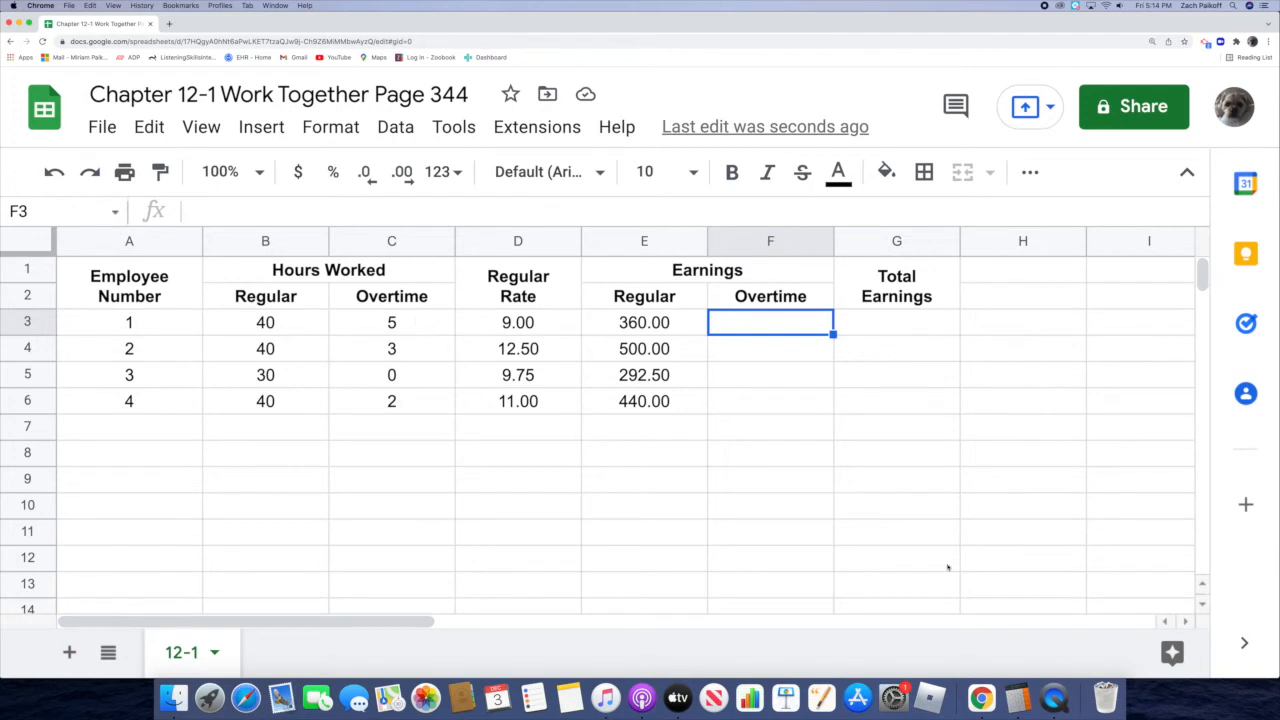
left_click(1016, 696)
left_click(946, 323)
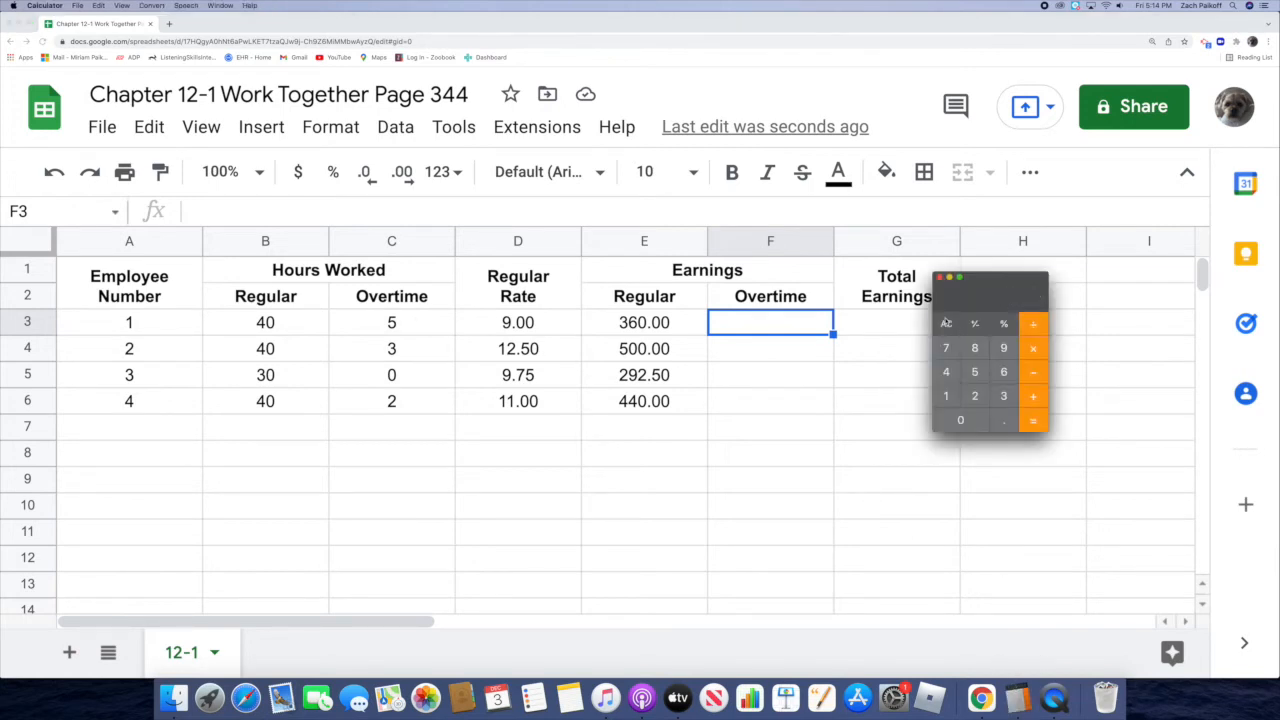
type("9.00")
key("asterisk")
type("1.5")
key("Return")
key("asterisk")
key("5")
key("Return")
double_click(783, 321)
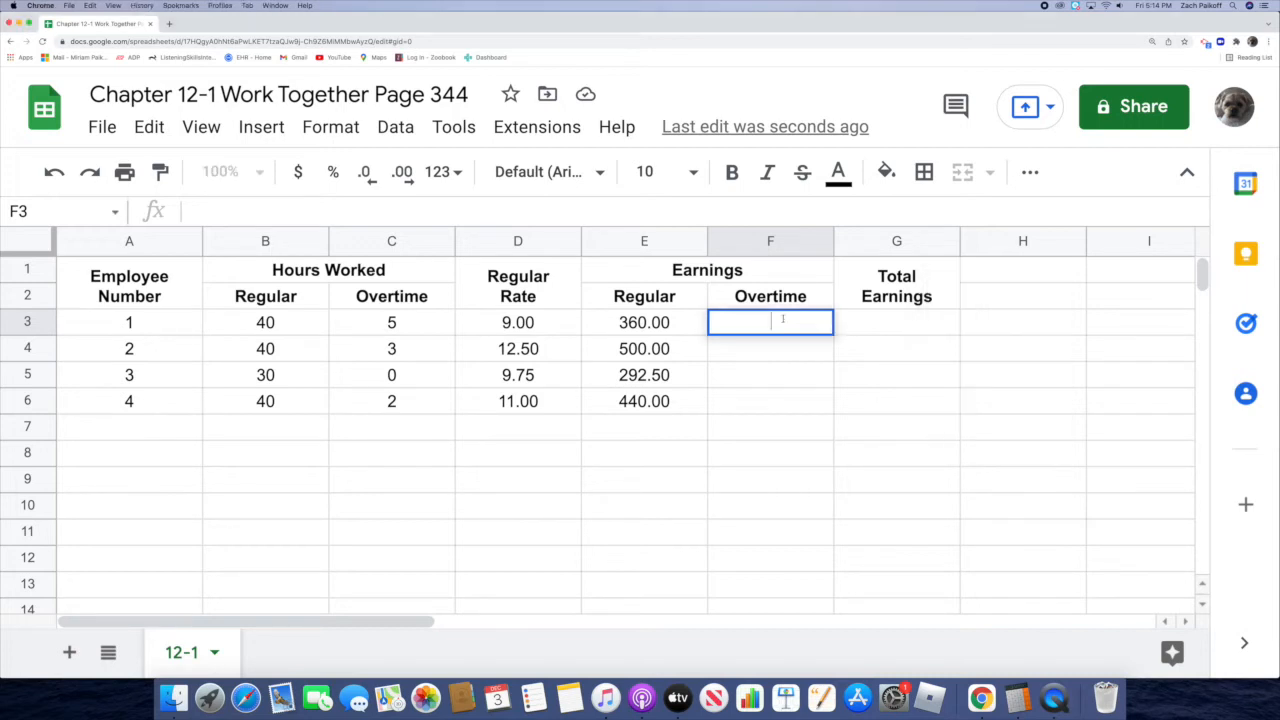
type("67.50")
key("Return")
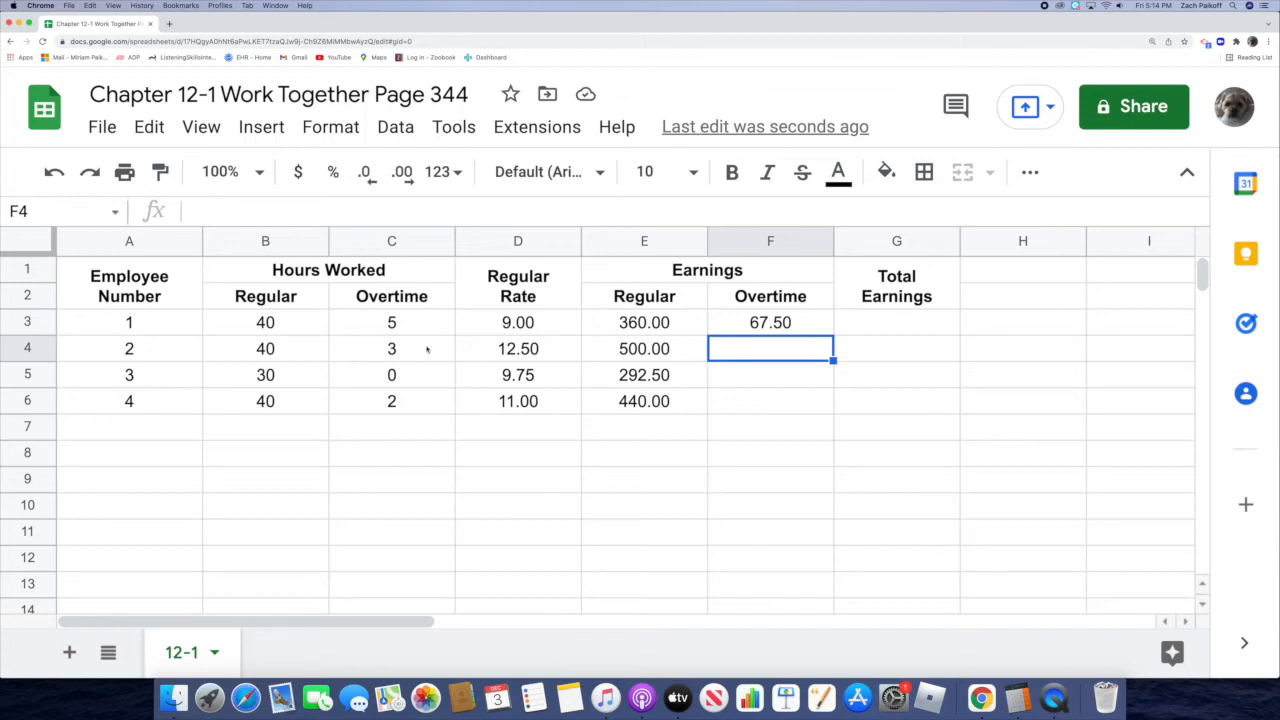
Compute 12.50 × 1.5 × 3 in Calculator and enter 56.25 as employee 2's overtime earnings in cell F4 of the sheet.
left_click(1018, 698)
left_click(947, 322)
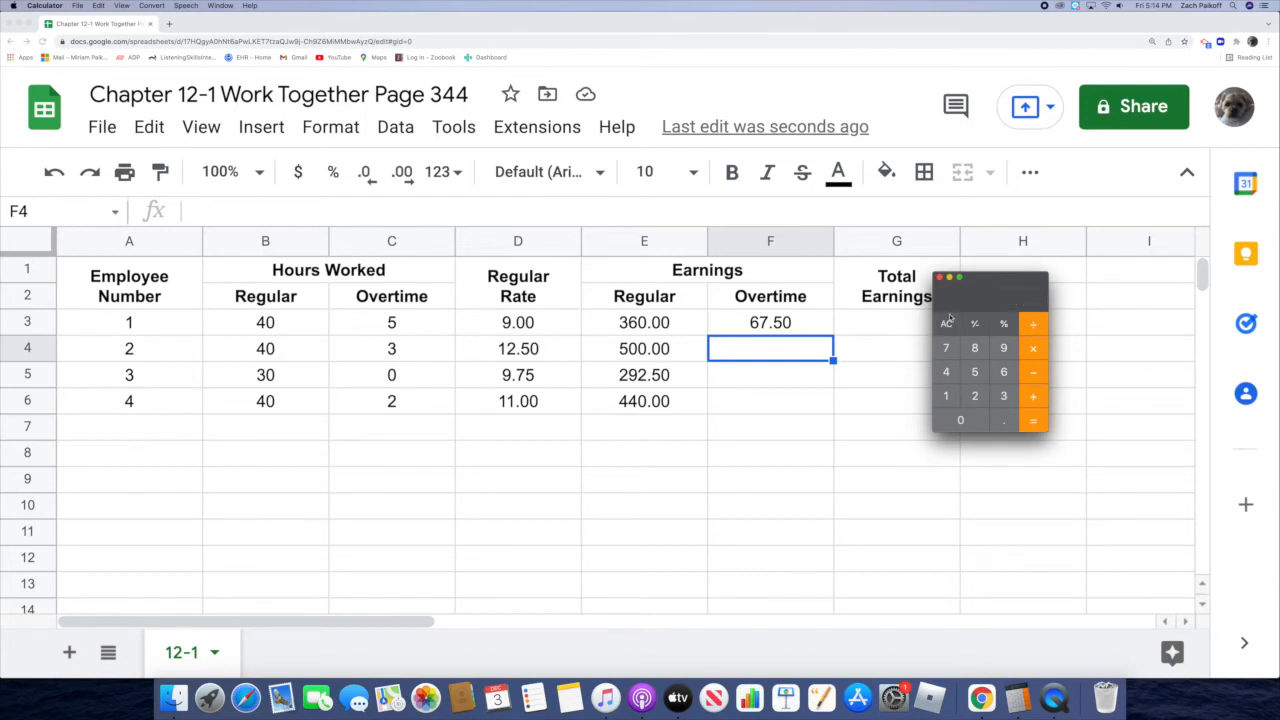
type("12.50*1.5")
key("Return")
type("3")
key("Return")
double_click(772, 347)
type("56.25")
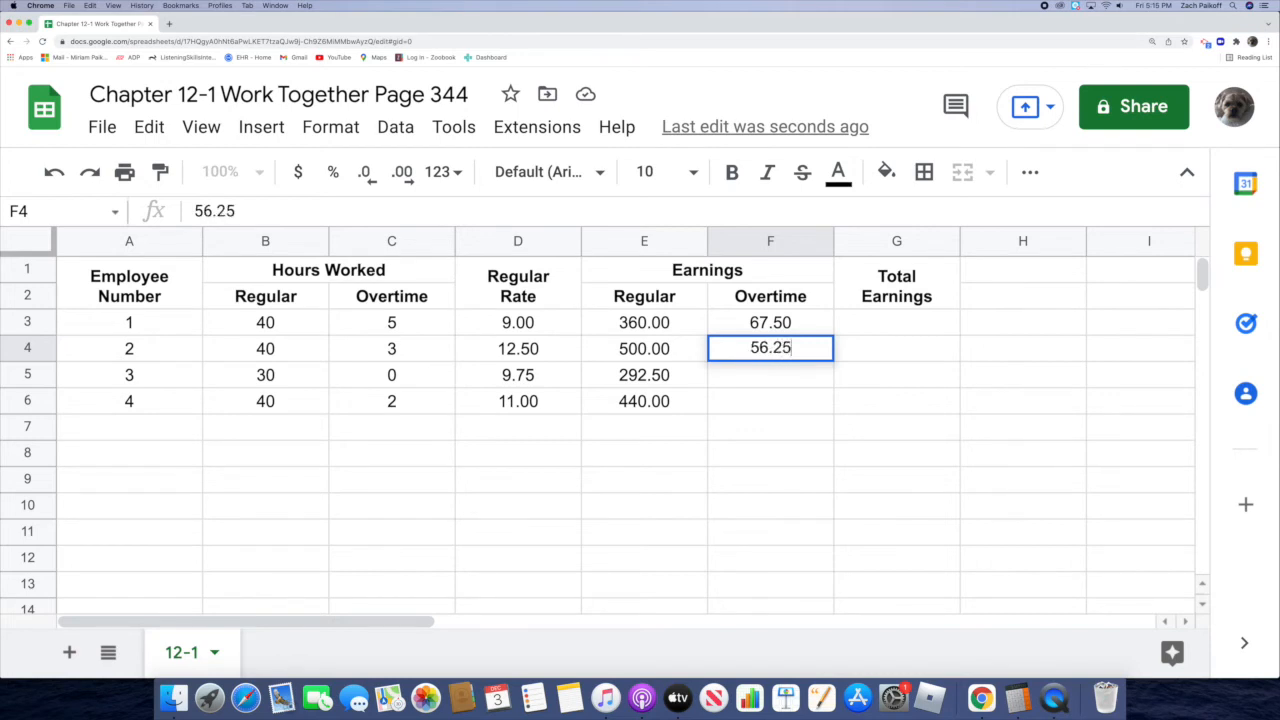
key("Return")
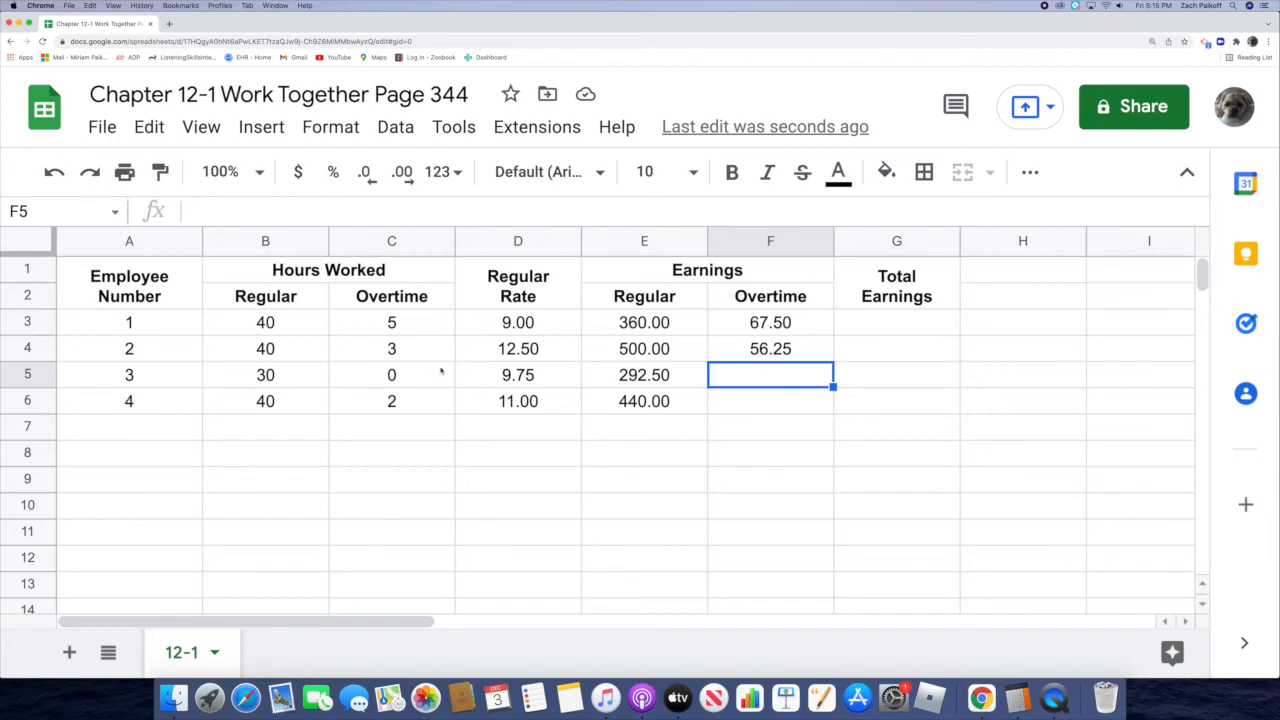
Enter 0 as employee 3's overtime earnings in cell F5.
double_click(770, 375)
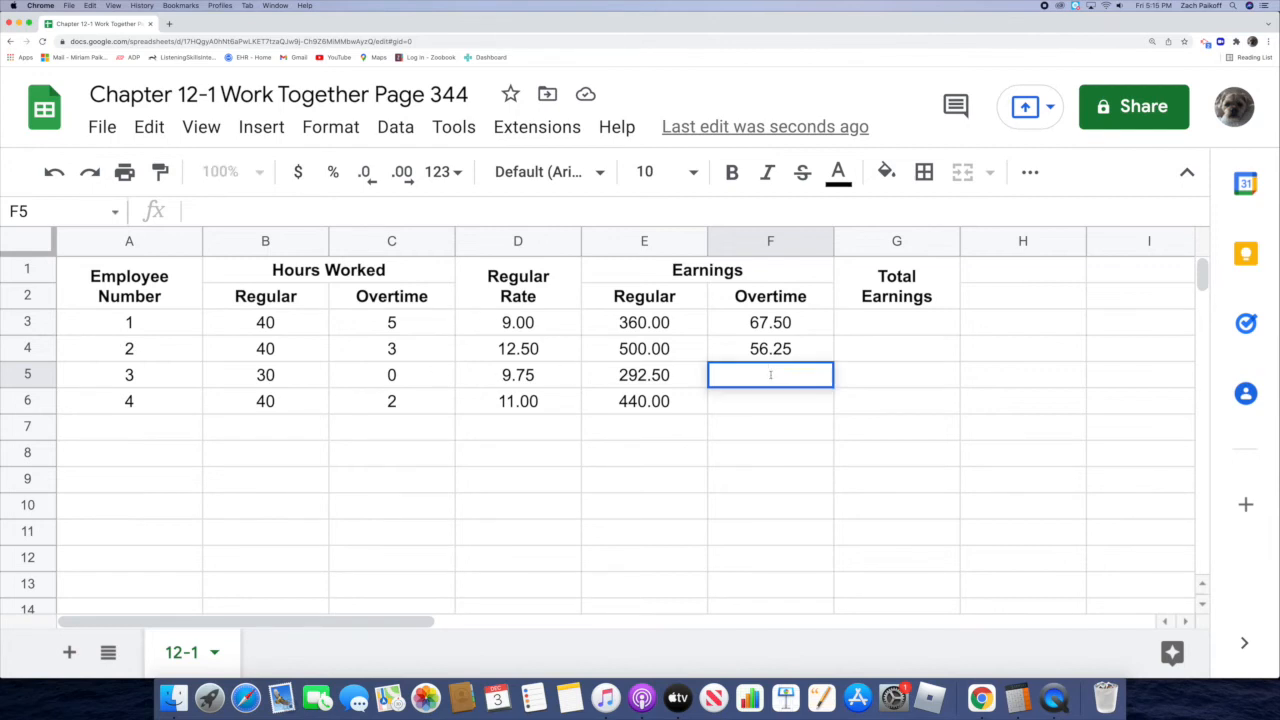
type("0")
key("Return")
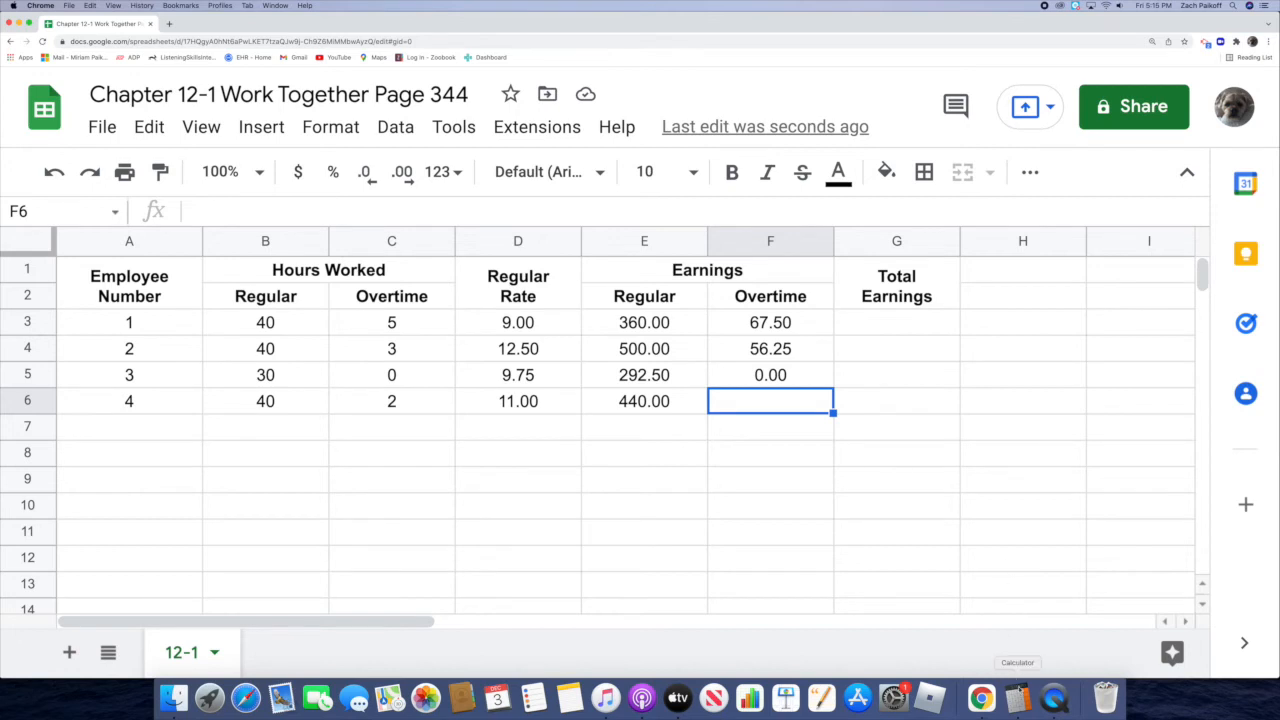
Compute 11.00 × 1.5 × 2 in Calculator and enter 33 as employee 4's overtime earnings in cell F6 of the sheet.
left_click(1017, 697)
left_click(944, 325)
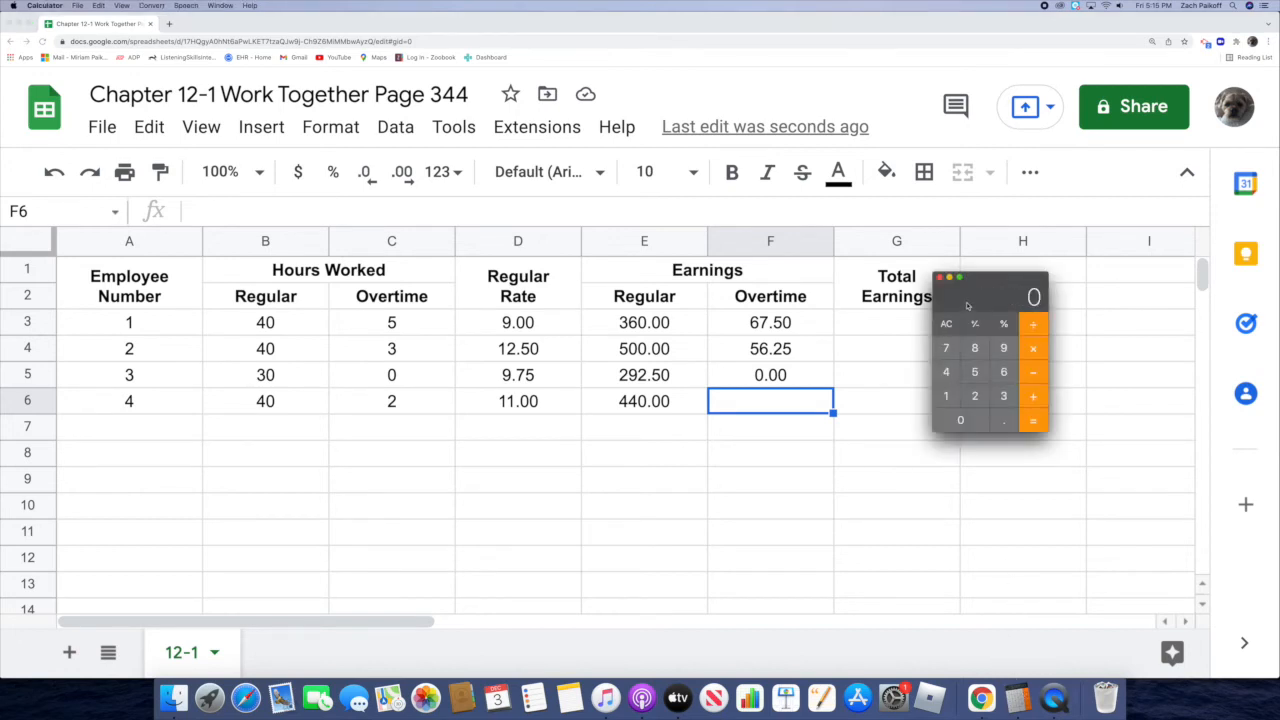
type("11.00")
key("asterisk")
type("1.5")
key("Return")
key("asterisk")
key("2")
key("Return")
double_click(792, 398)
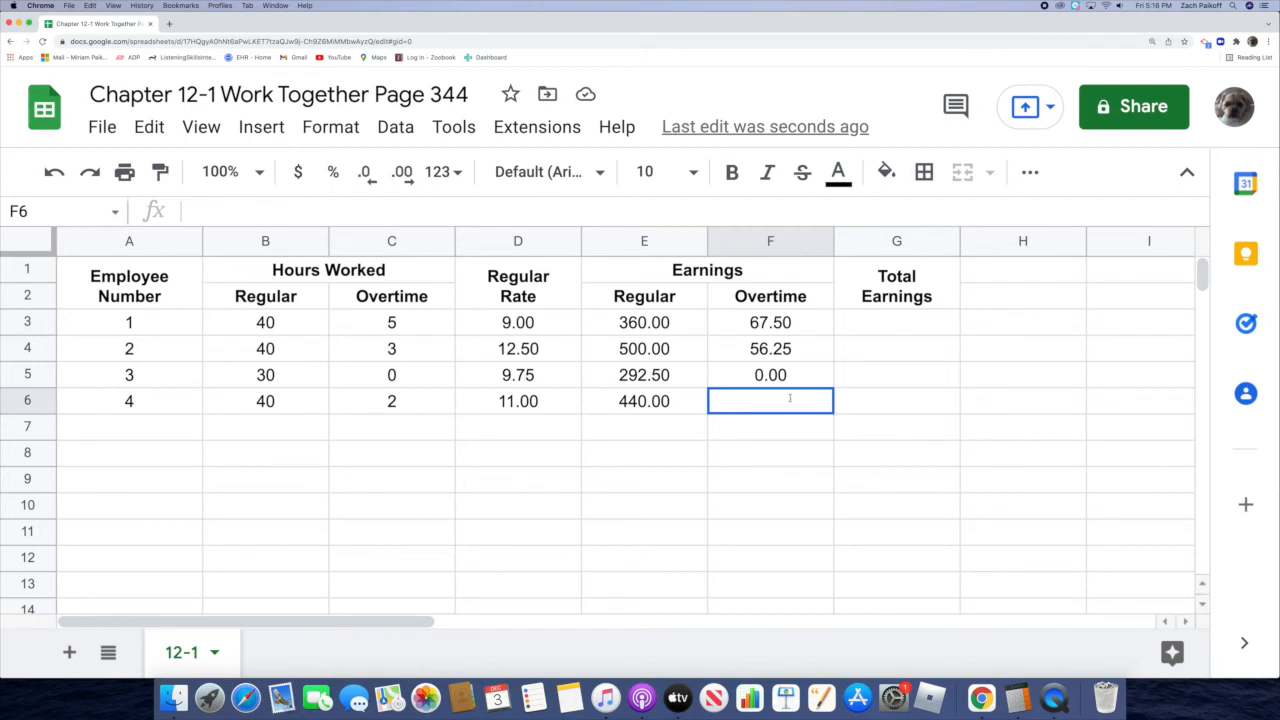
type("33")
key("Return")
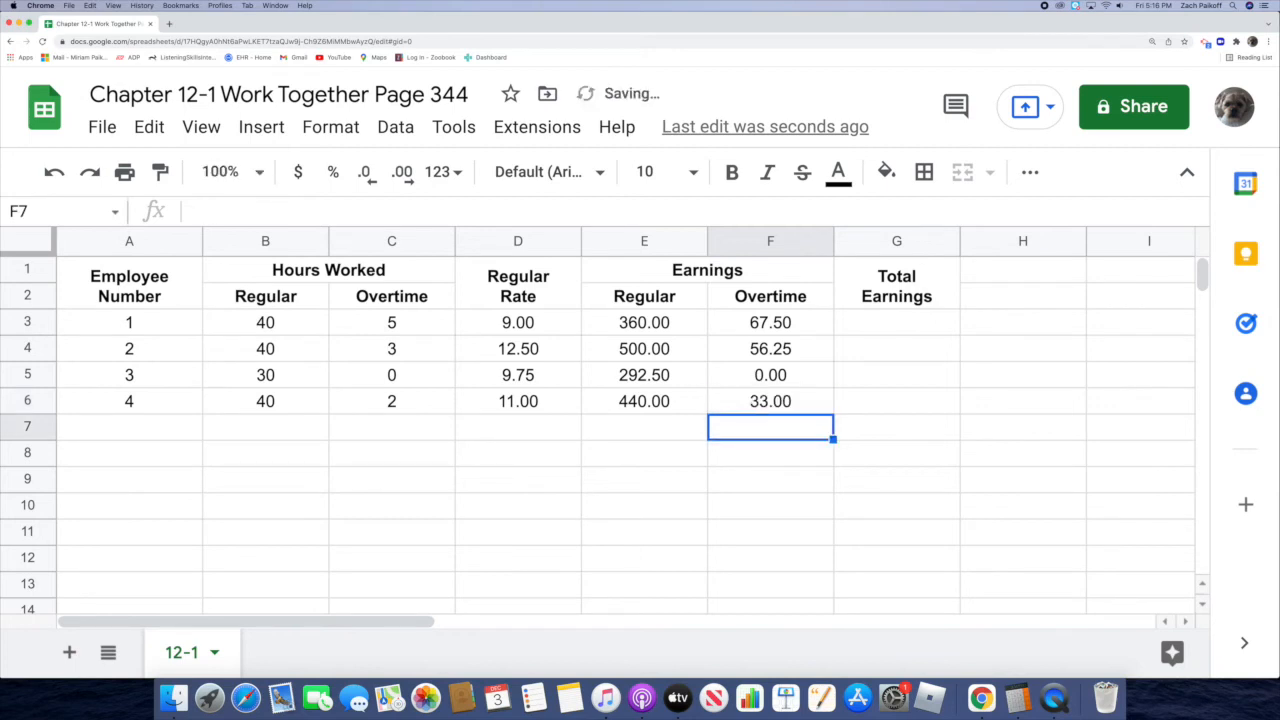
Total employee 1's regular and overtime earnings in cell G3 with the suggested formula =SUM(E3:F3).
left_click(877, 326)
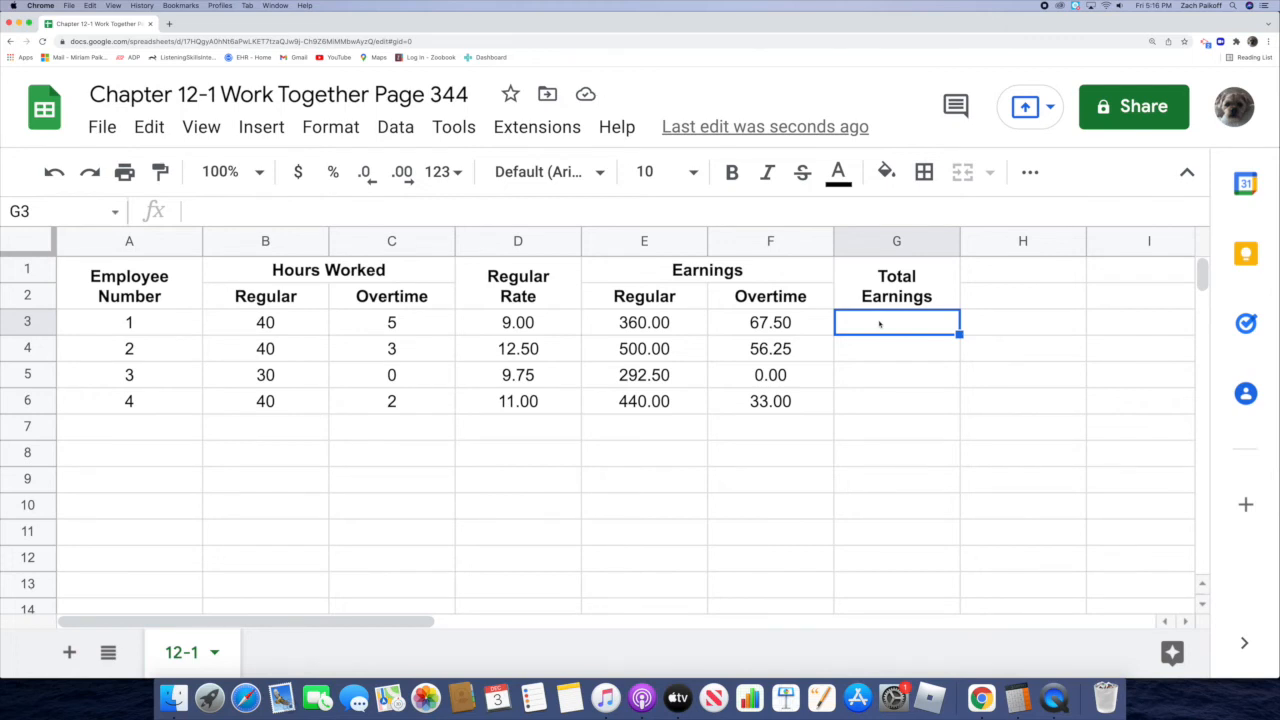
double_click(879, 323)
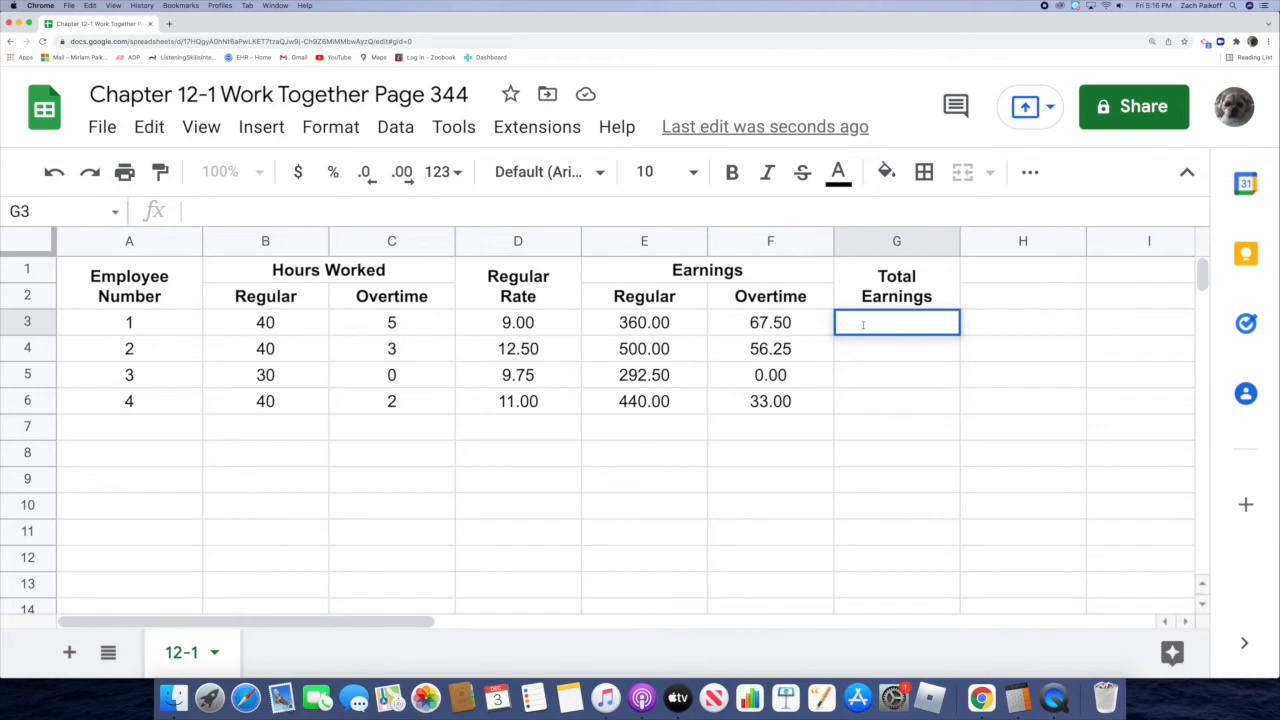
type("=sum")
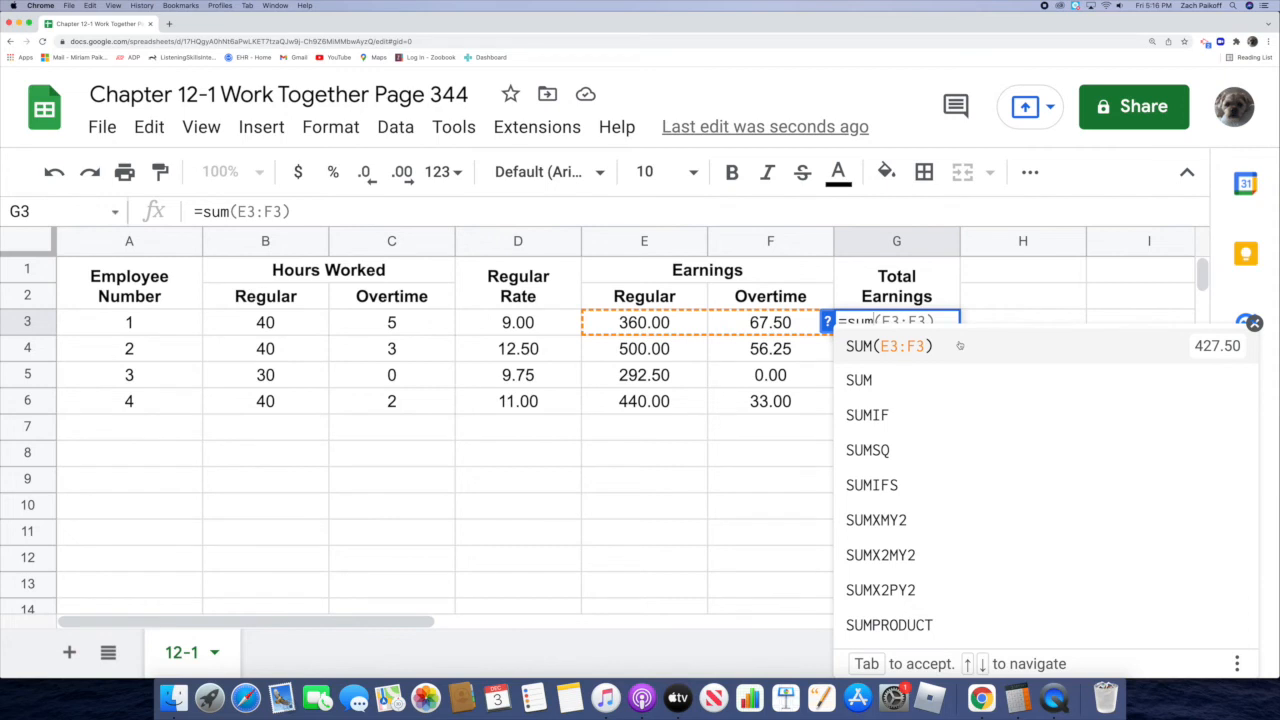
left_click(913, 346)
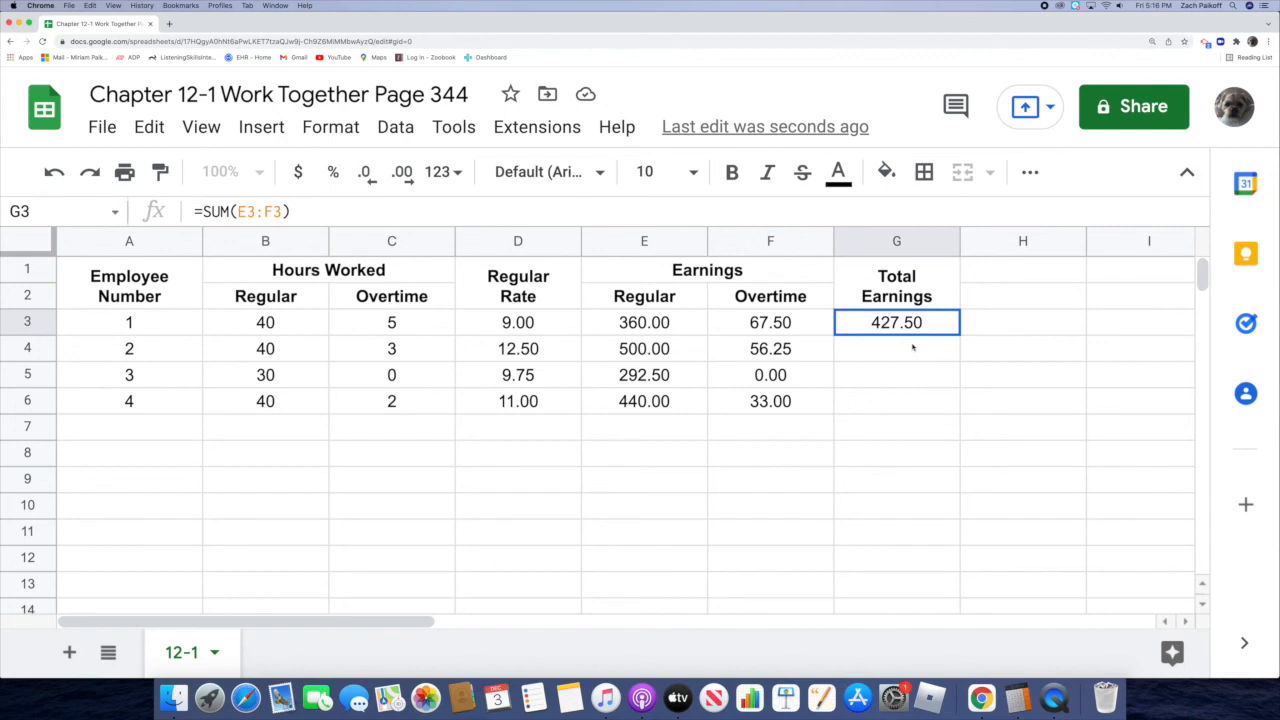
Total employee 2's regular and overtime earnings in cell G4 with the suggested formula =SUM(E4:F4).
double_click(912, 349)
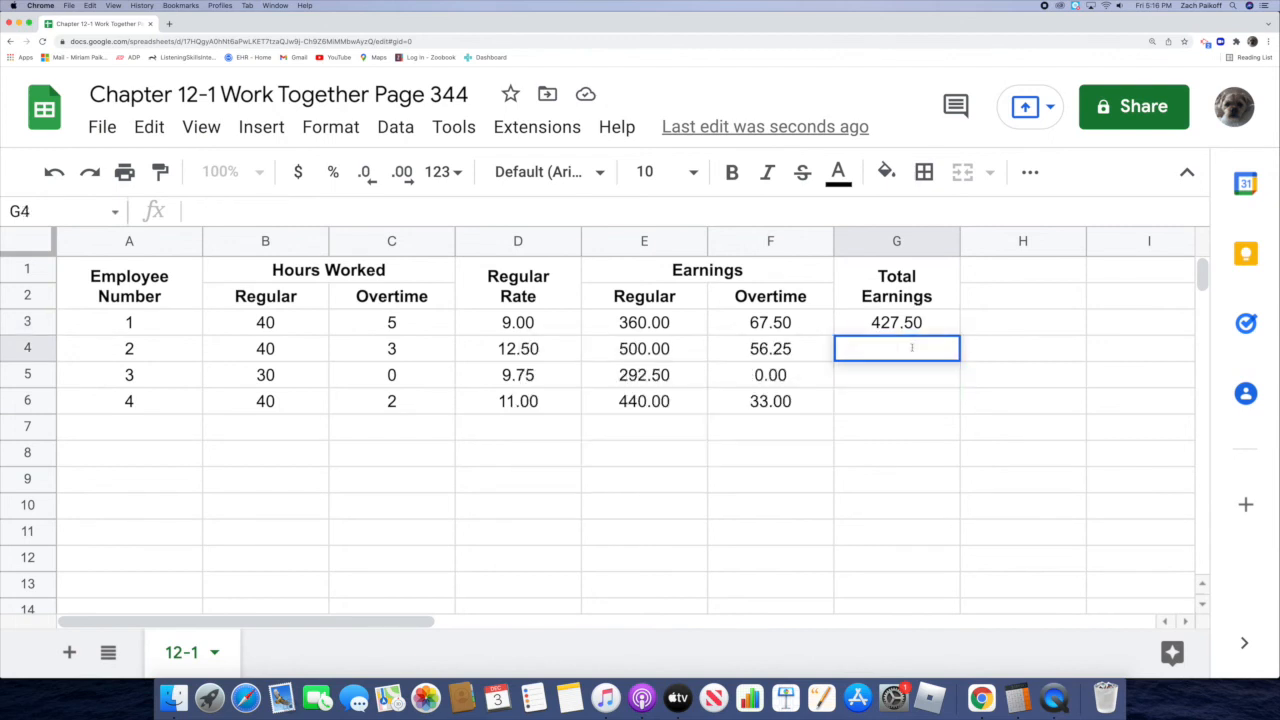
type("=")
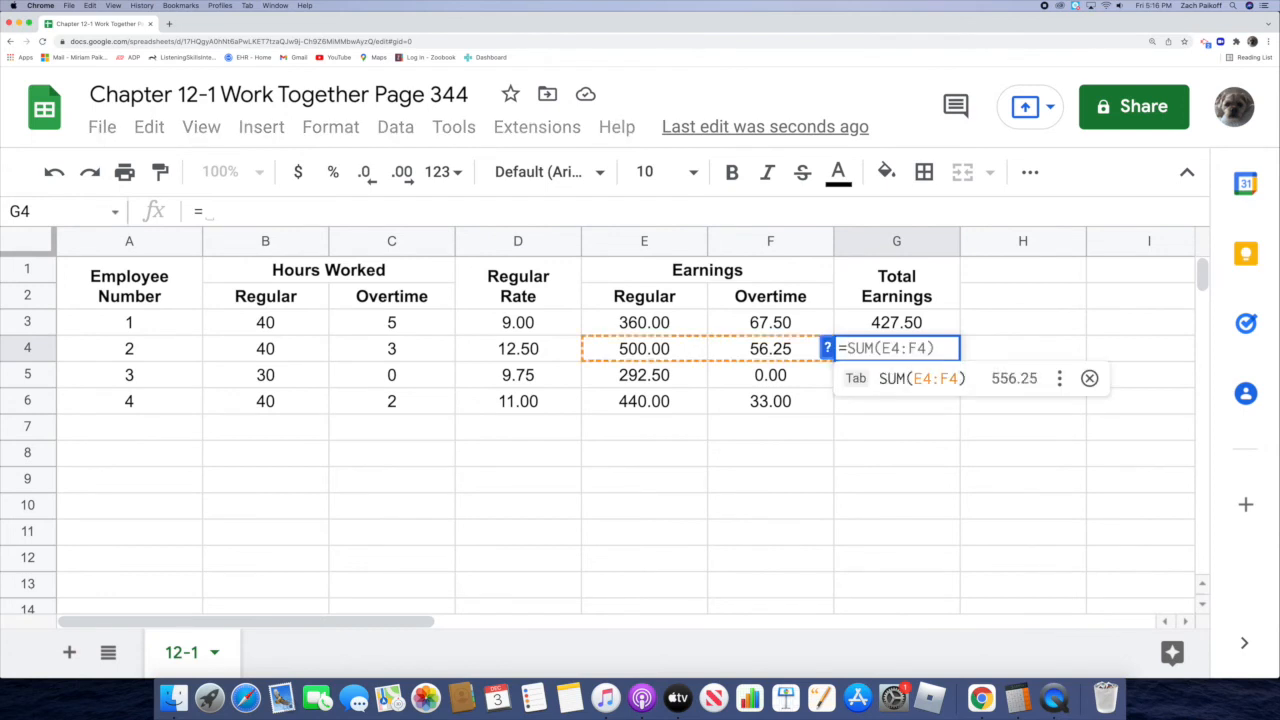
type("sum(E4:F4")
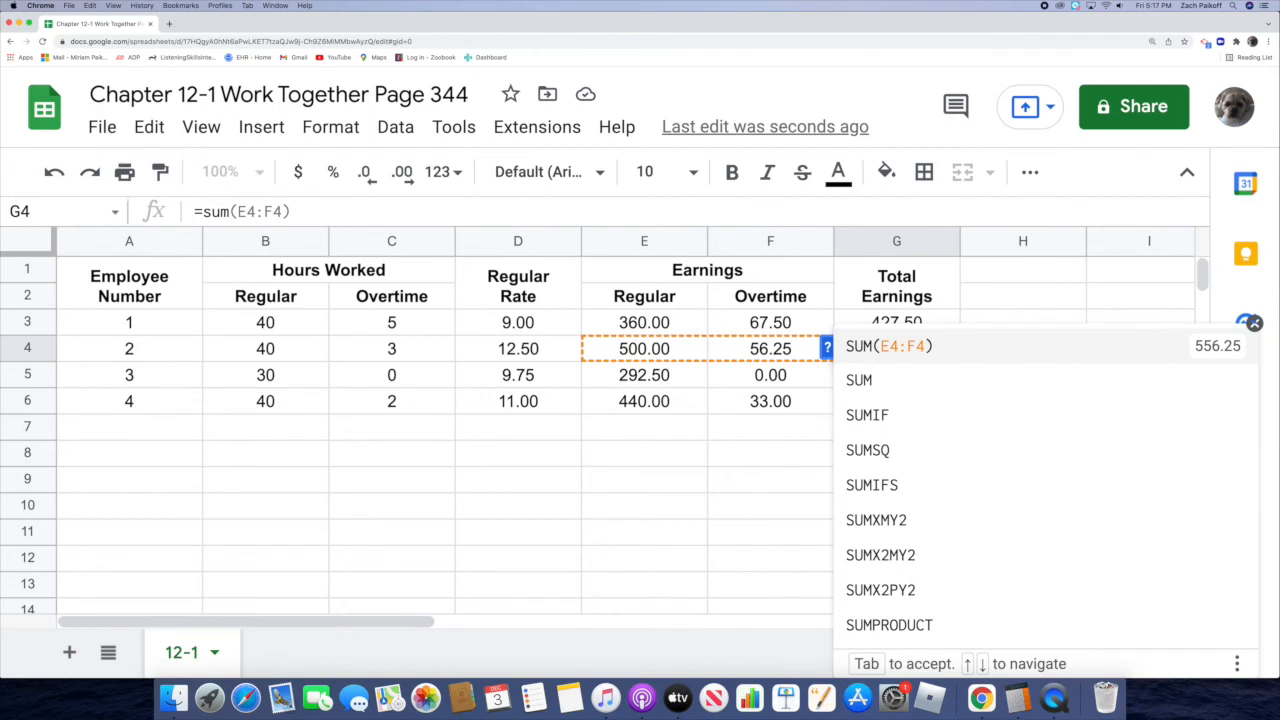
left_click(955, 346)
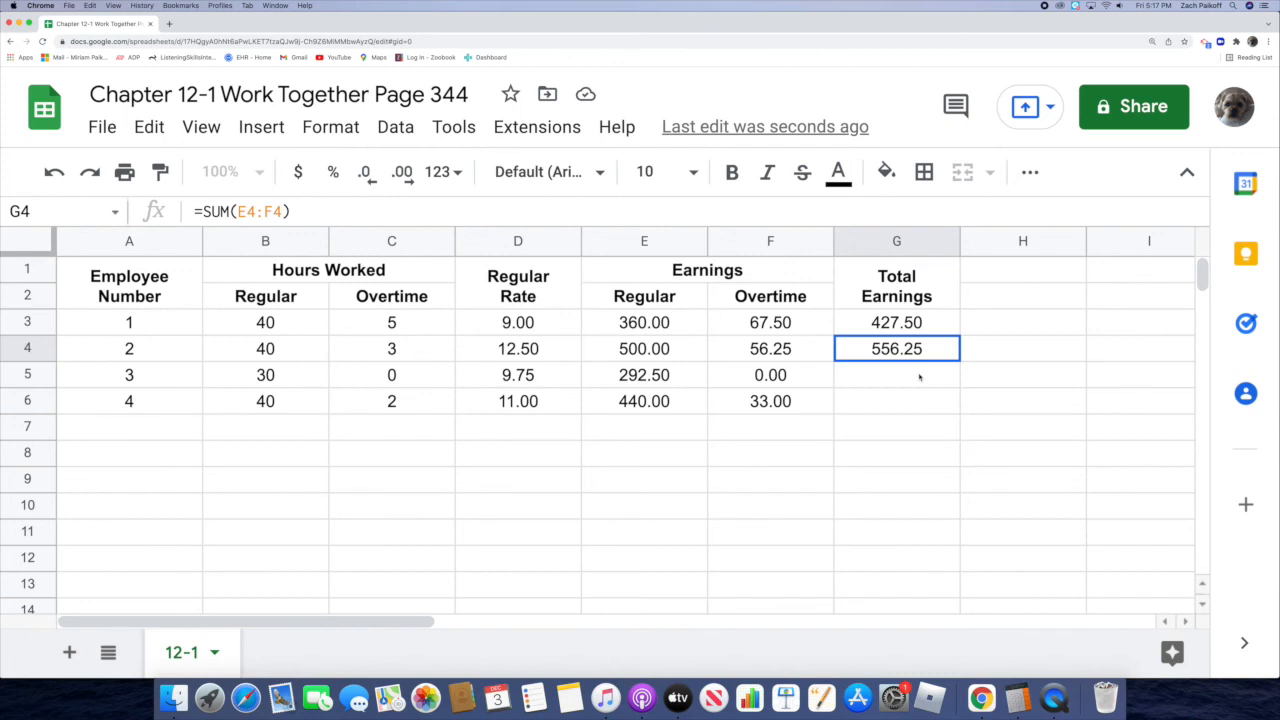
Total employee 3's regular and overtime earnings in cell G5 with the suggested formula =SUM(E5:F5).
double_click(919, 377)
type("=sum")
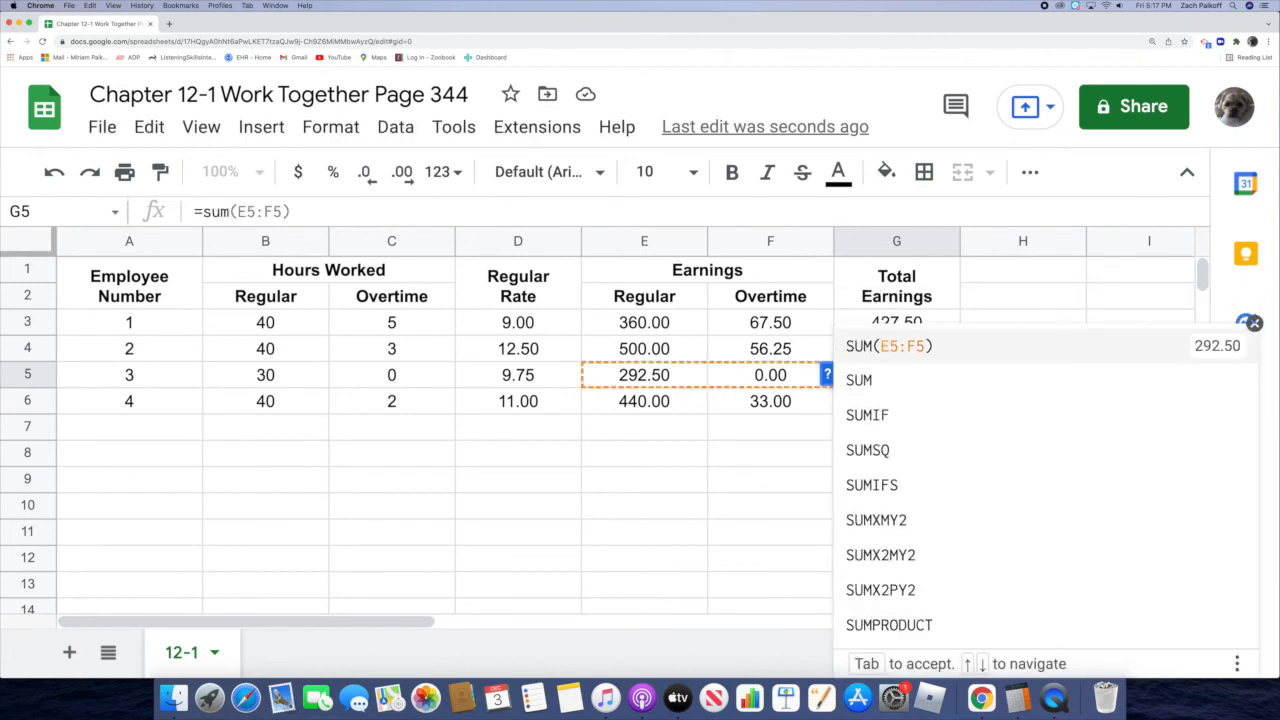
left_click(960, 346)
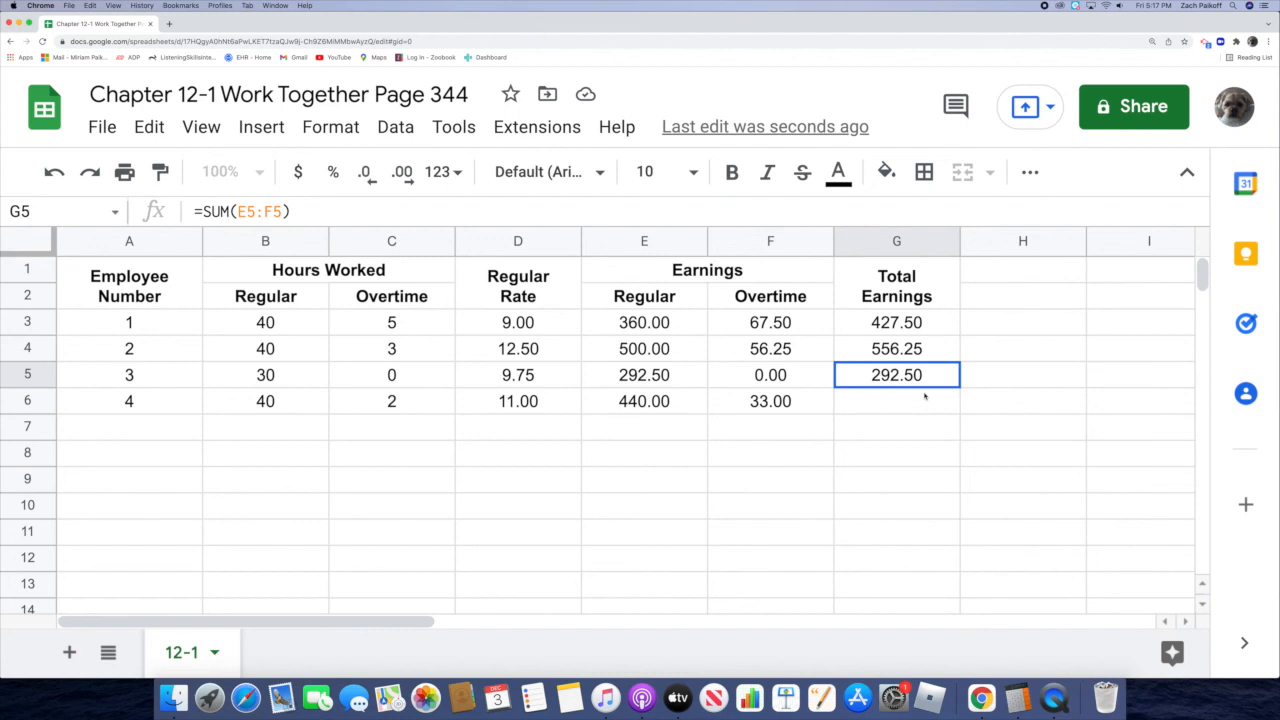
Total employee 4's regular and overtime earnings in cell G6 with the suggested formula =SUM(E6:F6).
double_click(924, 400)
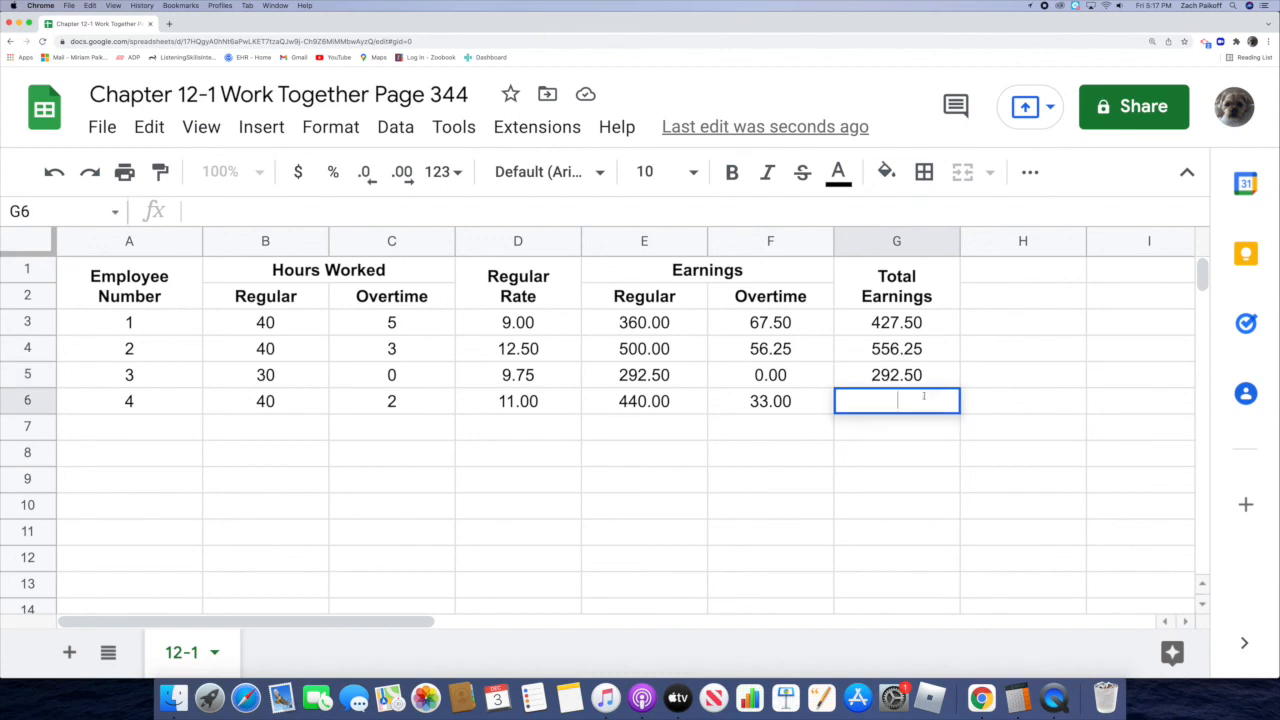
type("=sum(E6:F6")
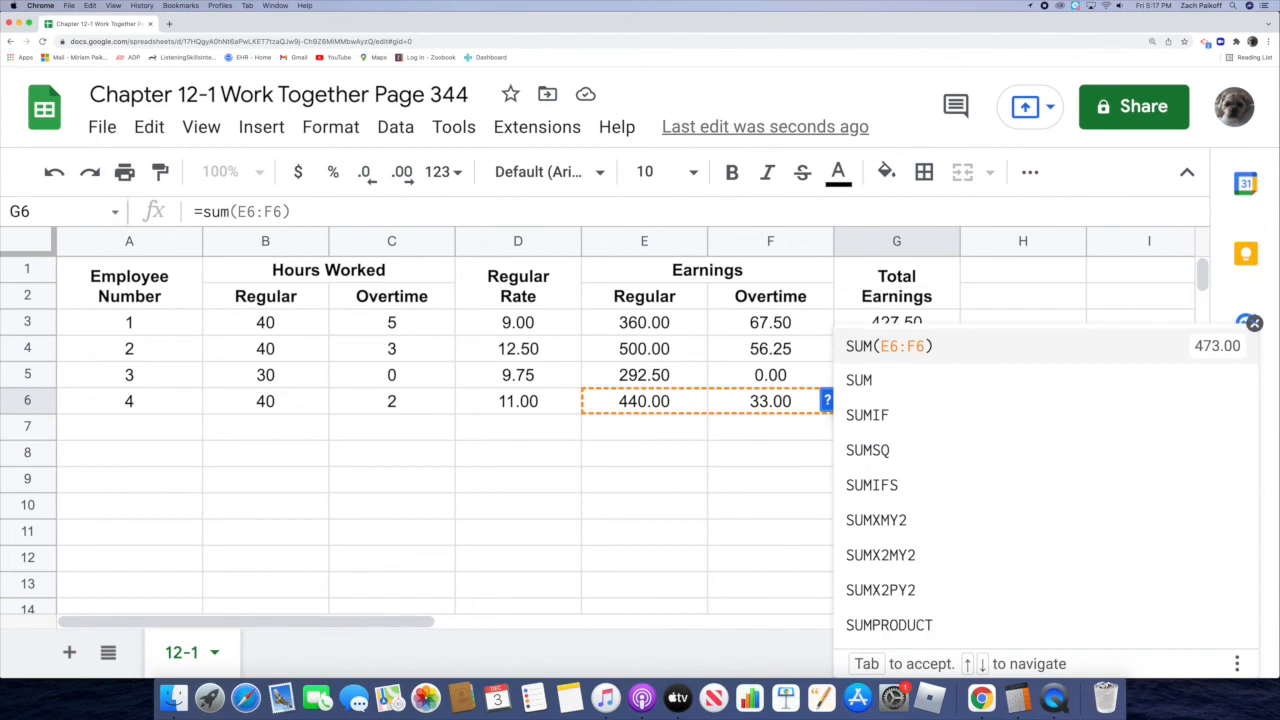
left_click(942, 347)
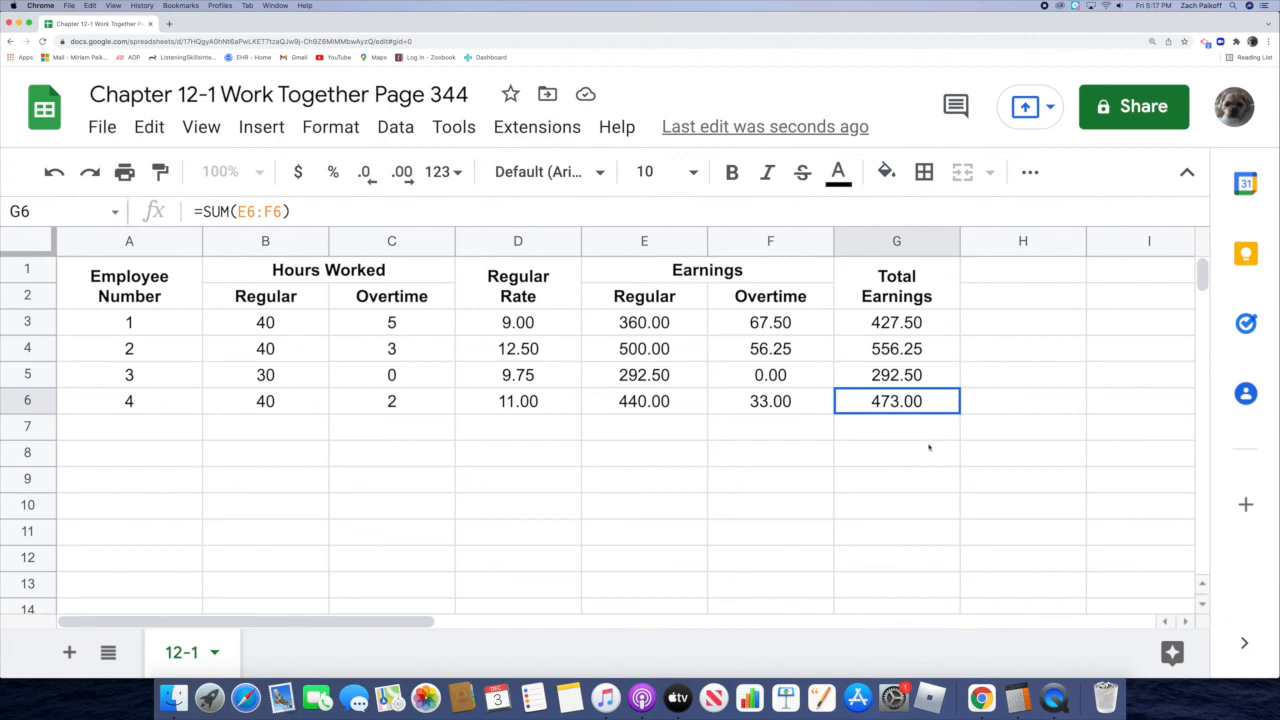
left_click(920, 452)
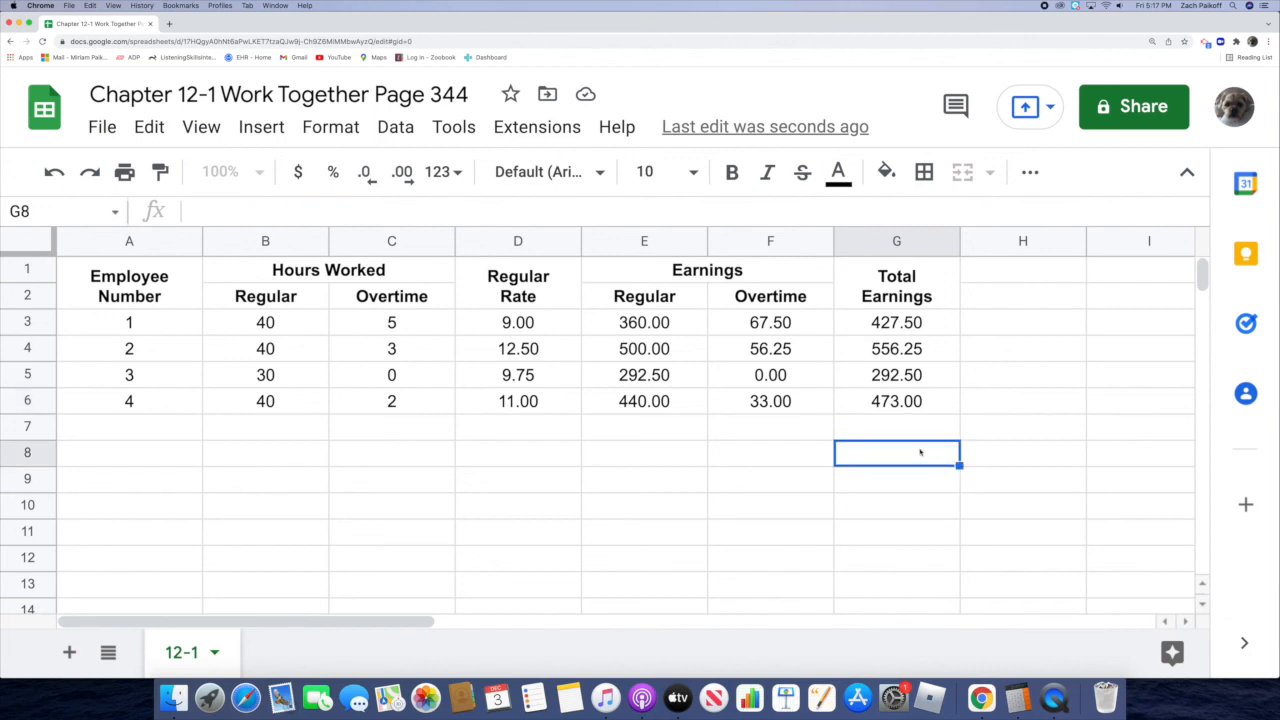